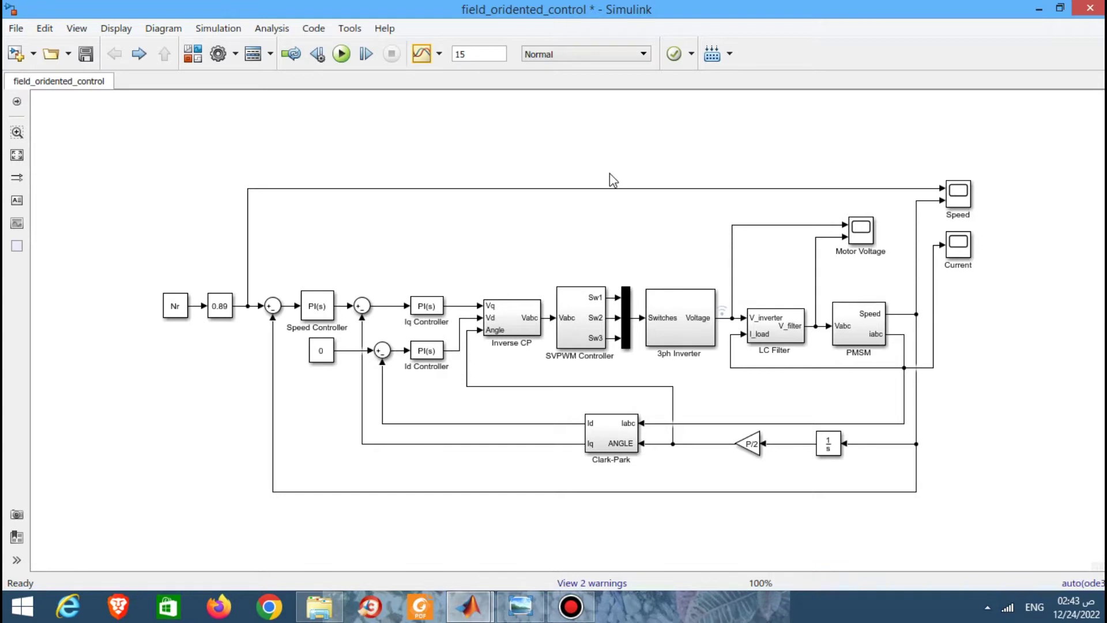
# Step: Run the field-oriented control PMSM model so simulated time starts advancing
pyautogui.click(340, 54)
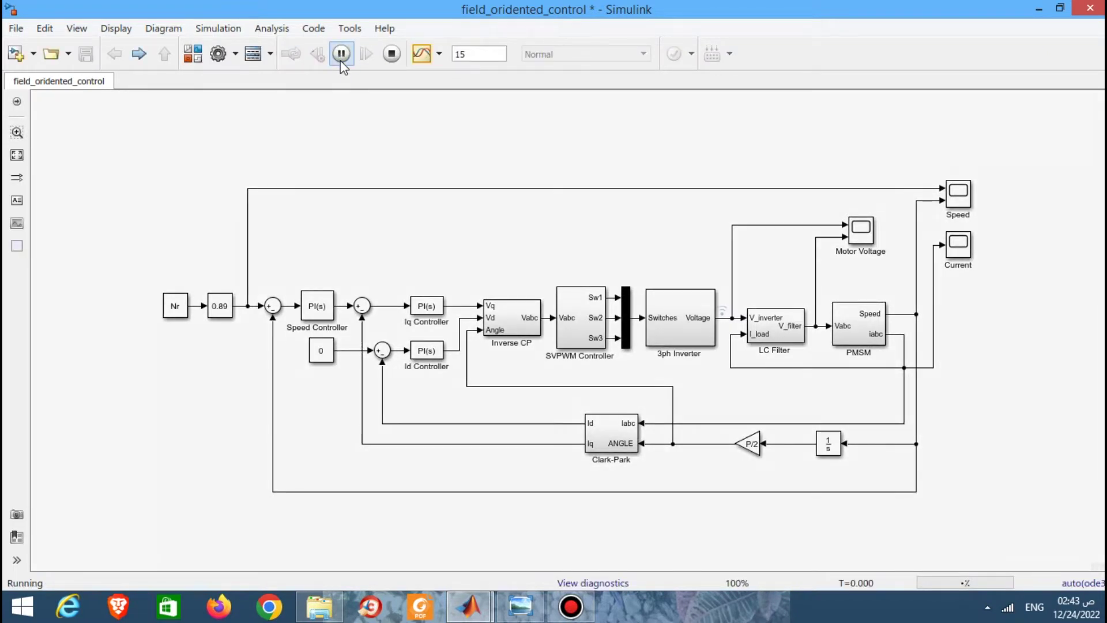
# Step: Open the Speed scope, with speed near 300, and move its window off the diagram
pyautogui.doubleClick(956, 205)
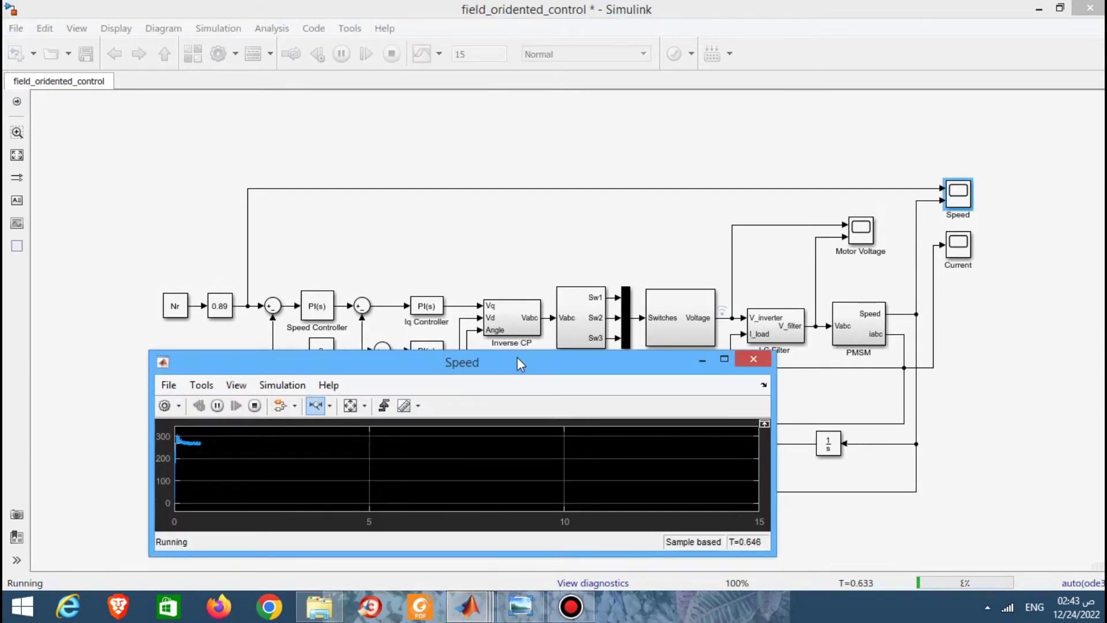
pyautogui.moveTo(517, 363); pyautogui.dragTo(671, 112)
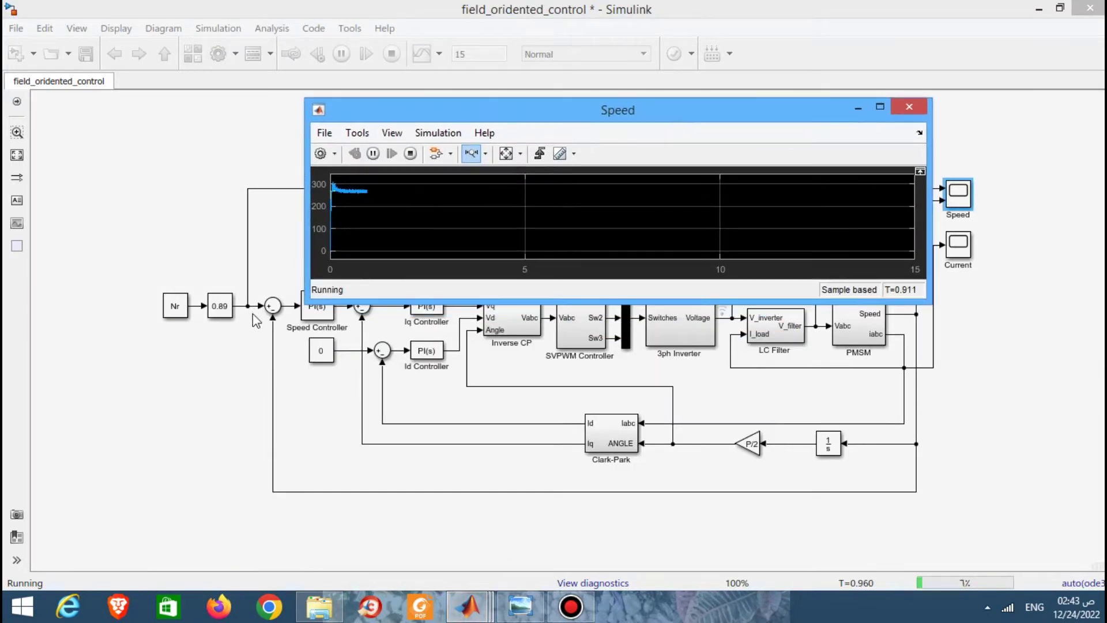
pyautogui.doubleClick(222, 312)
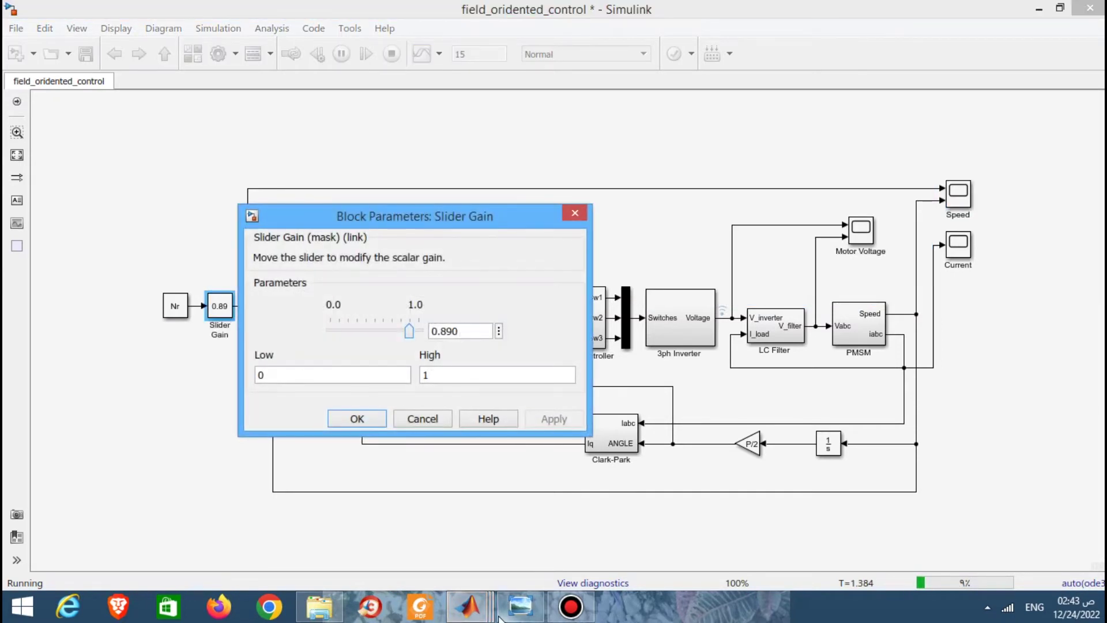
# Step: Place the gain dialog beside the Speed plot, then sweep the gain near 0 and back to 0.9
pyautogui.moveTo(469, 606)
pyautogui.click(591, 524)
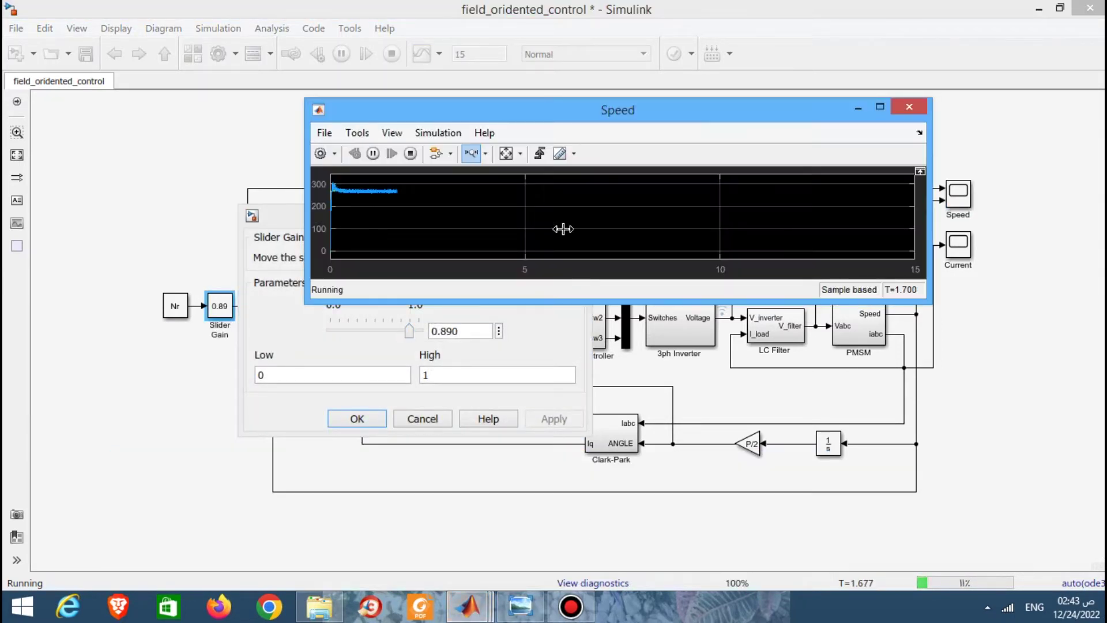
pyautogui.moveTo(293, 211); pyautogui.dragTo(251, 335)
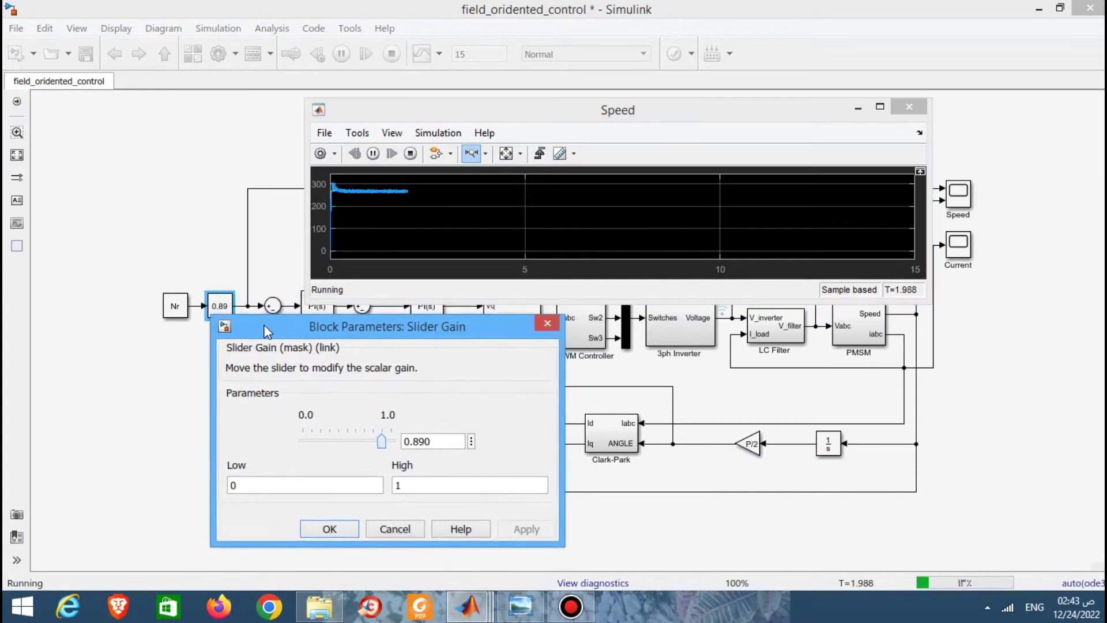
pyautogui.moveTo(530, 112); pyautogui.dragTo(628, 151)
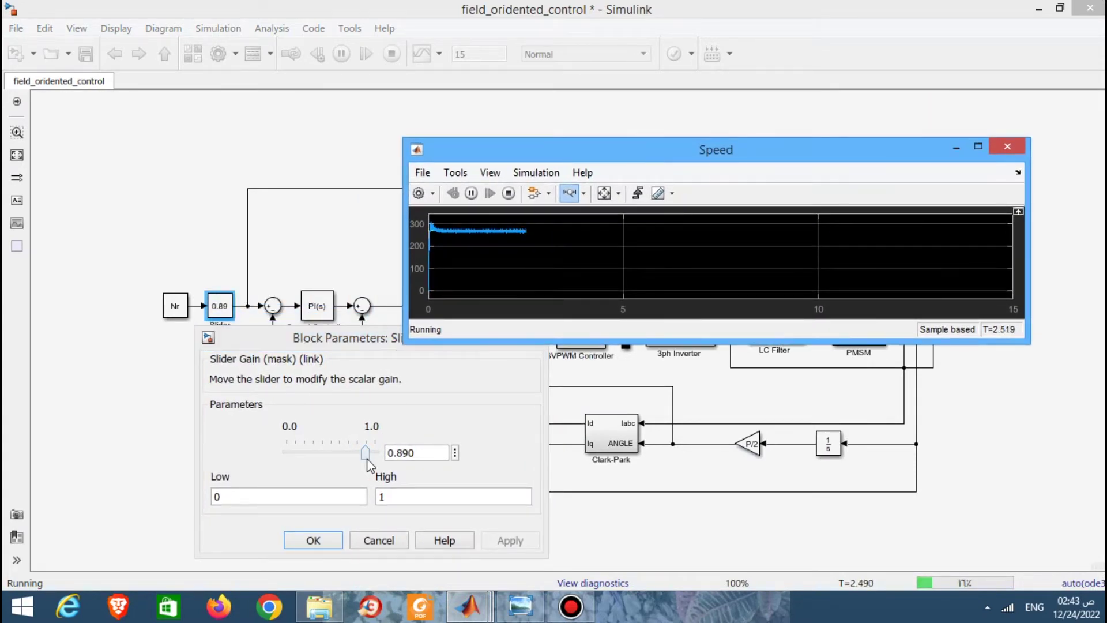
pyautogui.moveTo(365, 458); pyautogui.dragTo(287, 459)
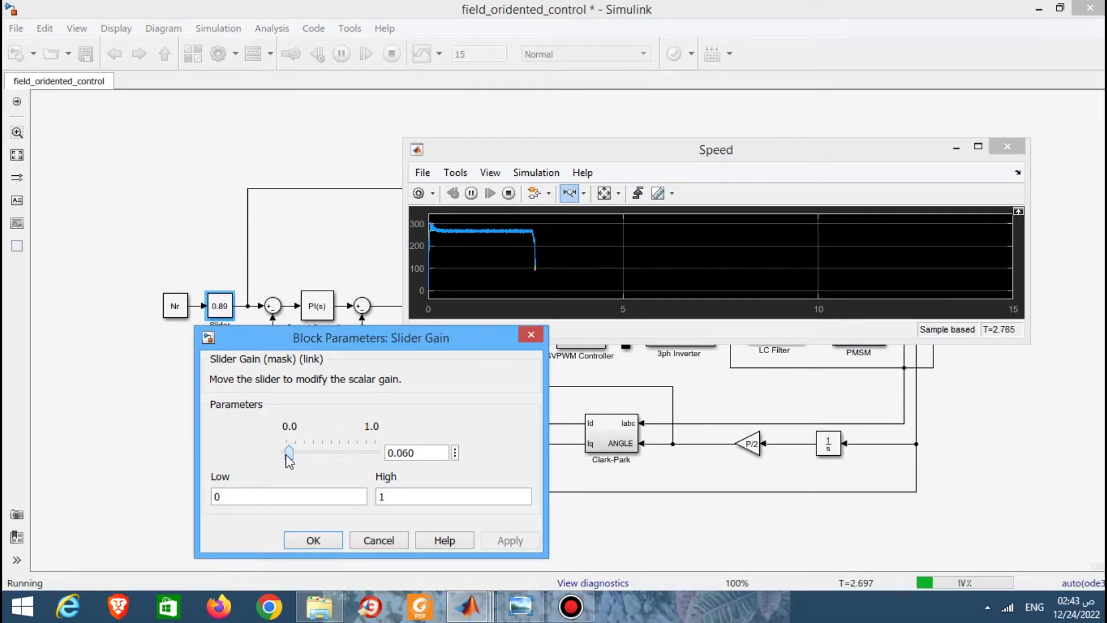
pyautogui.moveTo(288, 459); pyautogui.dragTo(364, 459)
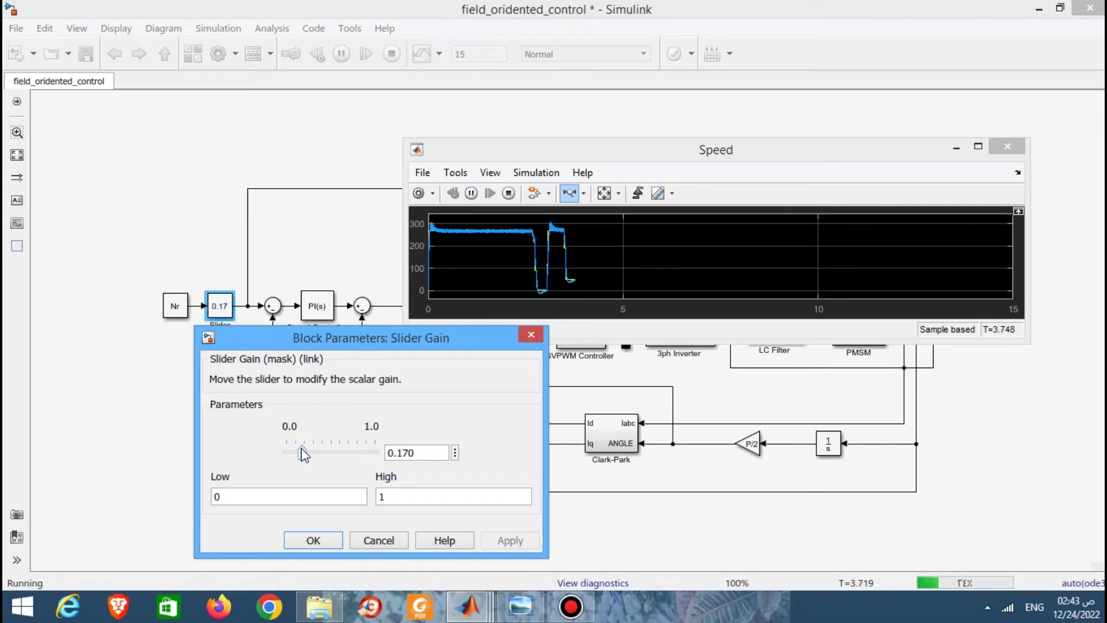
# Step: Raise the gain from 0.17 to 0.86, zoom the speed response, then settle the gain at 0.47
pyautogui.moveTo(307, 458); pyautogui.dragTo(364, 458)
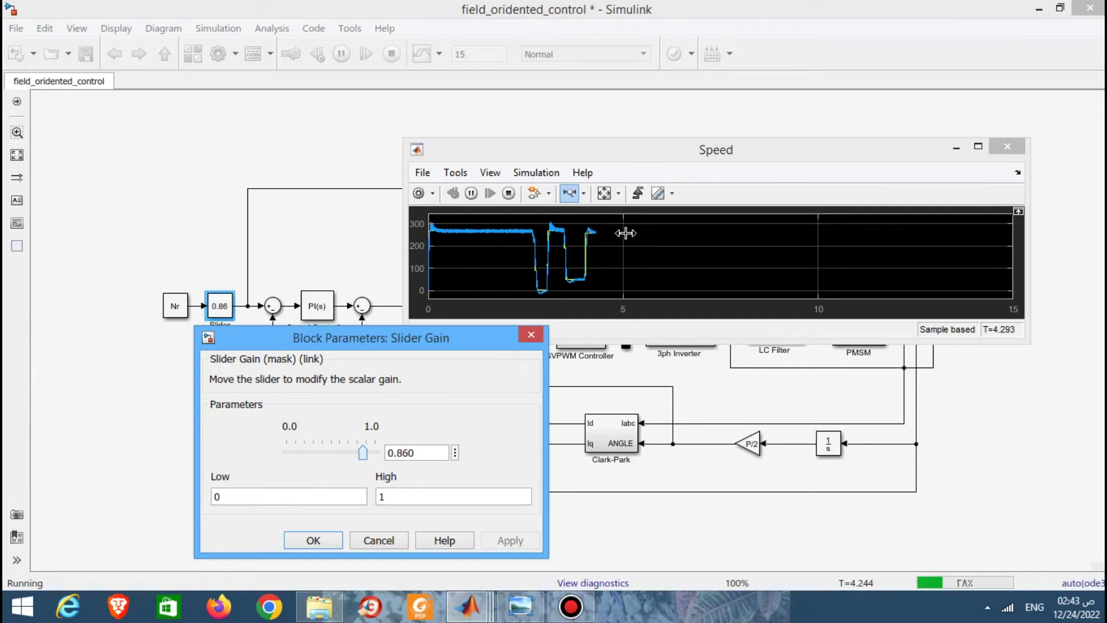
pyautogui.moveTo(619, 248); pyautogui.dragTo(493, 248)
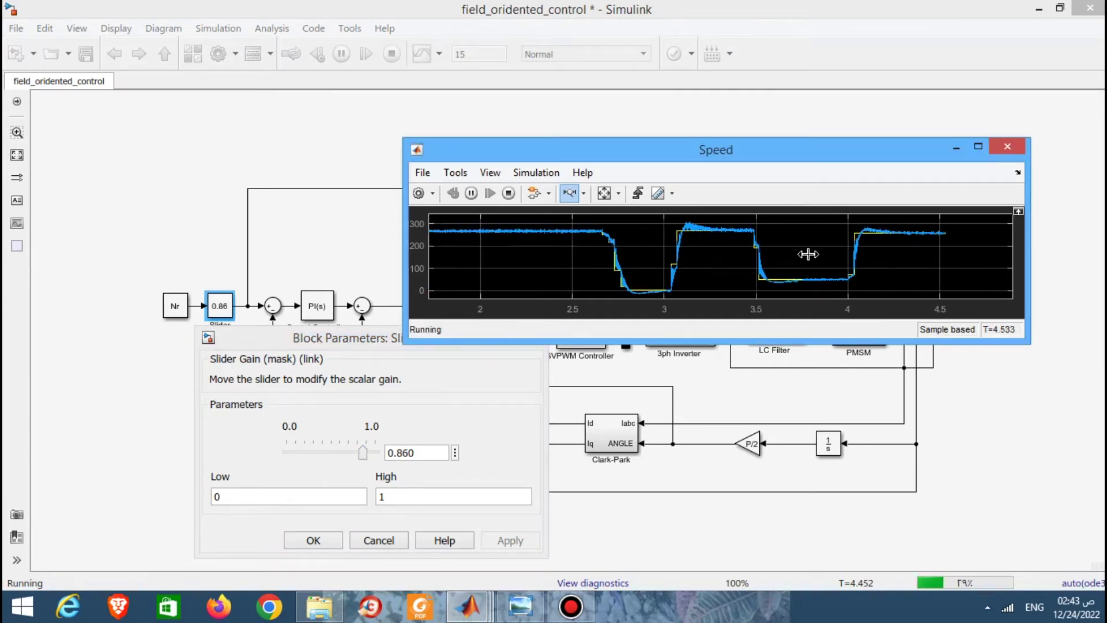
pyautogui.click(604, 193)
pyautogui.moveTo(363, 452)
pyautogui.mouseDown()
pyautogui.moveTo(287, 458)
pyautogui.moveTo(385, 459)
pyautogui.mouseUp()
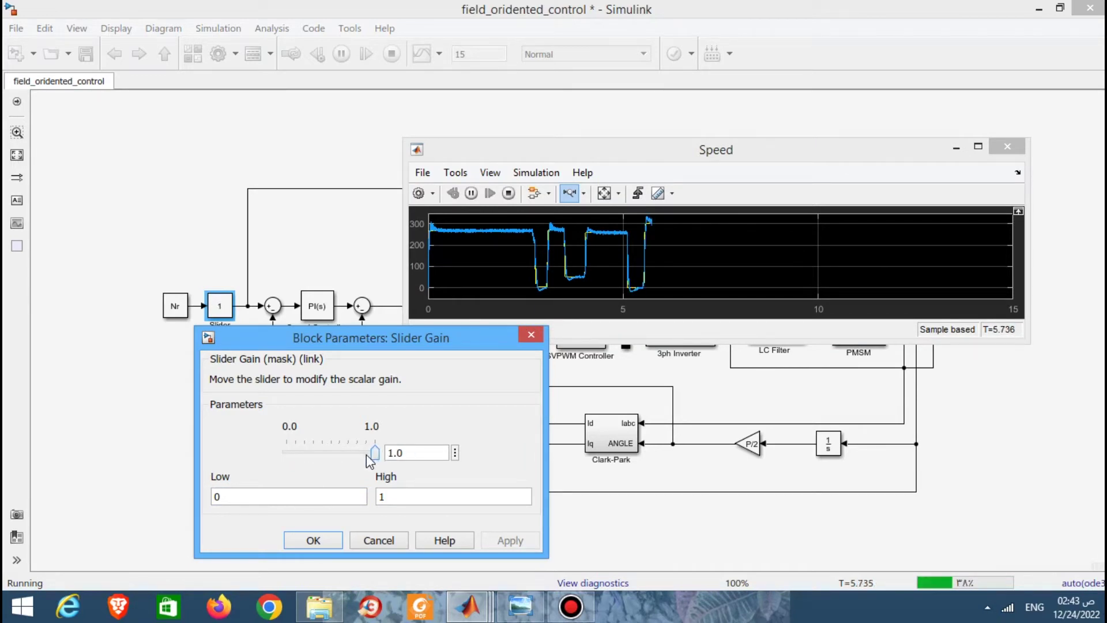
pyautogui.moveTo(375, 457); pyautogui.dragTo(329, 457)
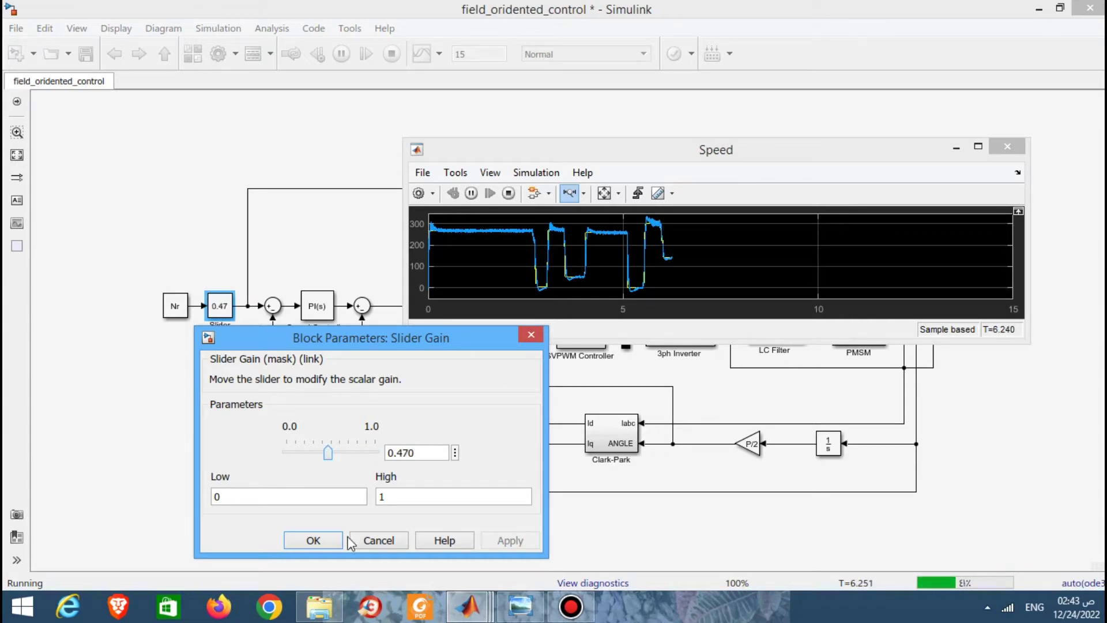
pyautogui.click(364, 543)
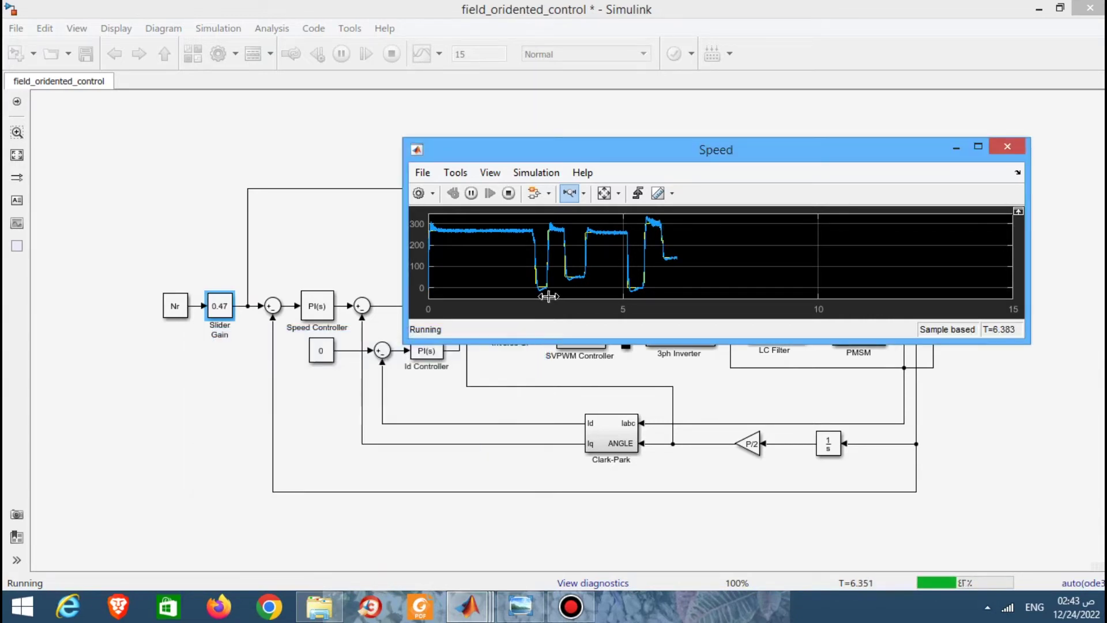
# Step: Pause near 6.59 s, zoom the speed trace to about 4.4–6.5 s, and minimize the scope
pyautogui.click(472, 192)
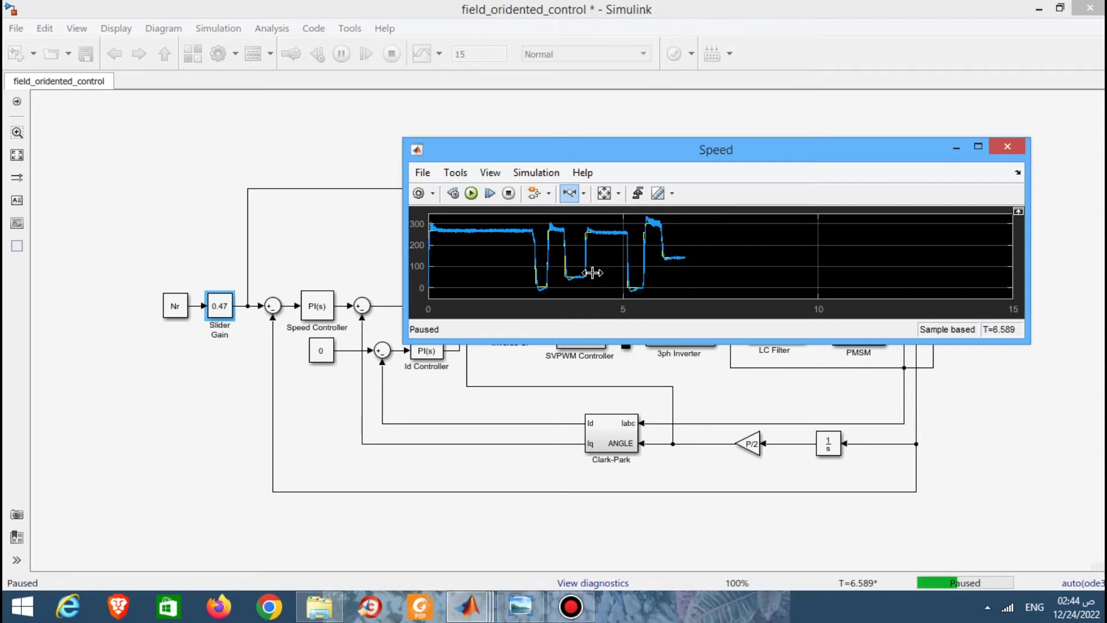
pyautogui.moveTo(554, 260); pyautogui.dragTo(699, 255)
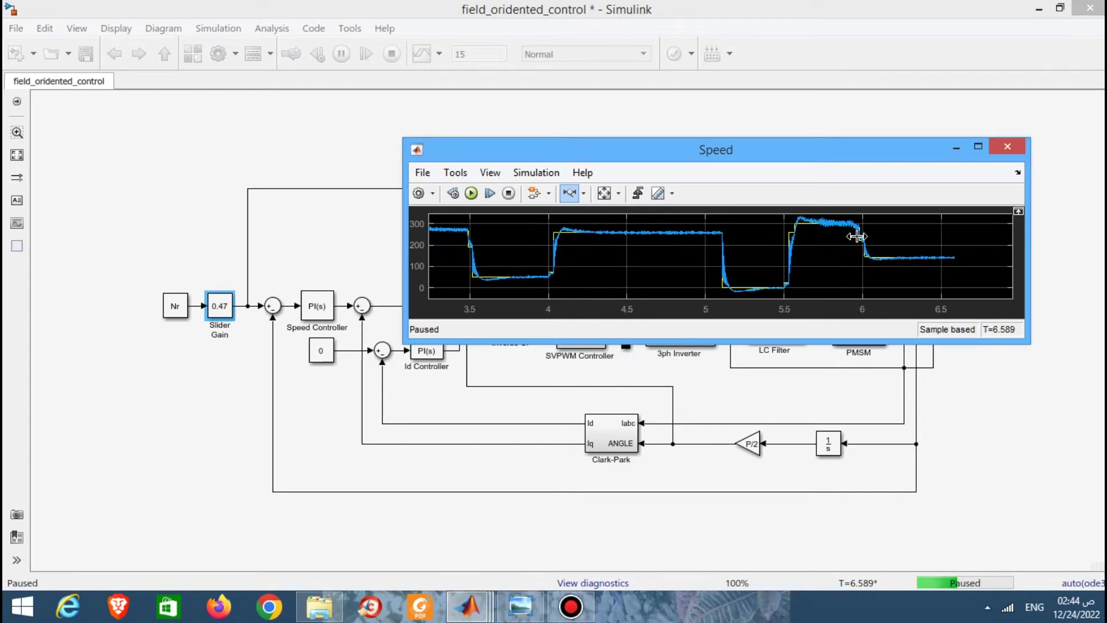
pyautogui.moveTo(942, 251); pyautogui.dragTo(611, 273)
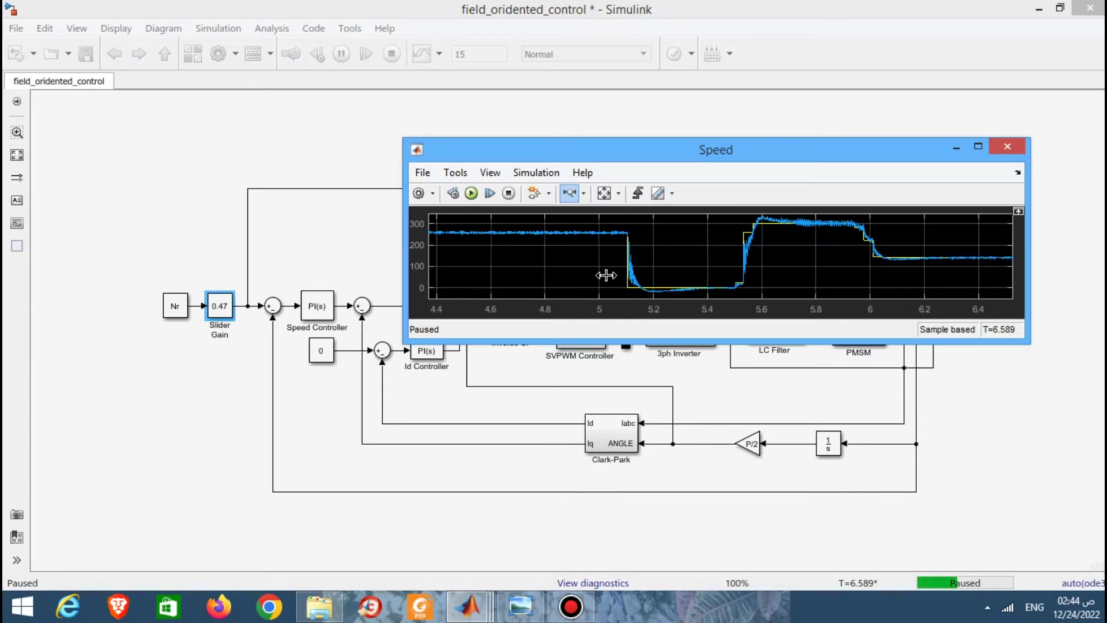
pyautogui.click(955, 145)
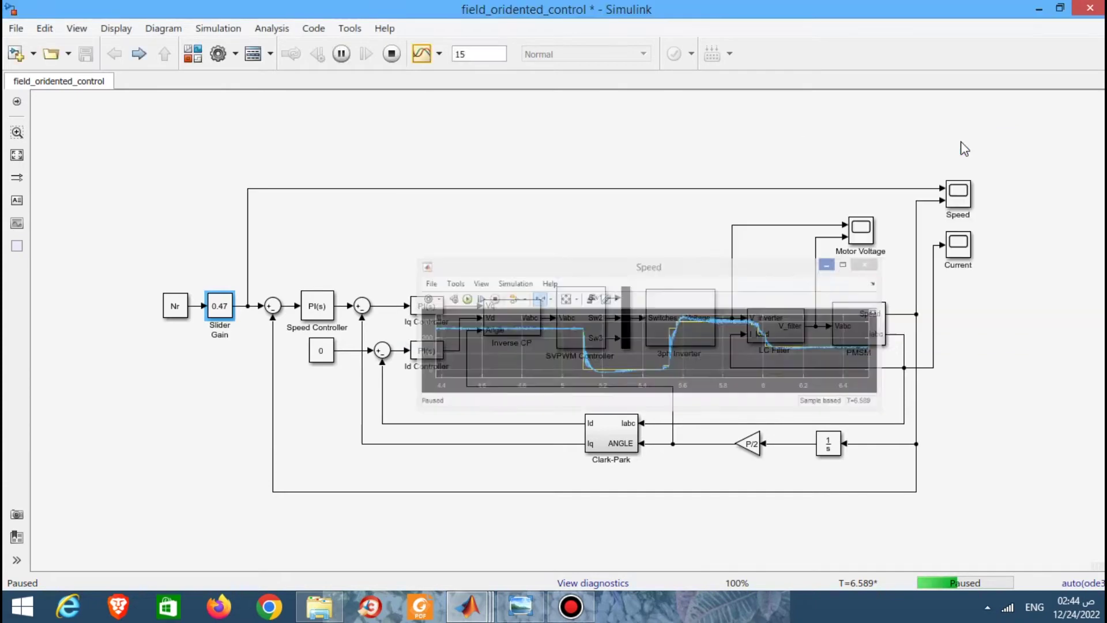
# Step: Open the Motor Voltage scope and position its window away from the blocks
pyautogui.doubleClick(862, 232)
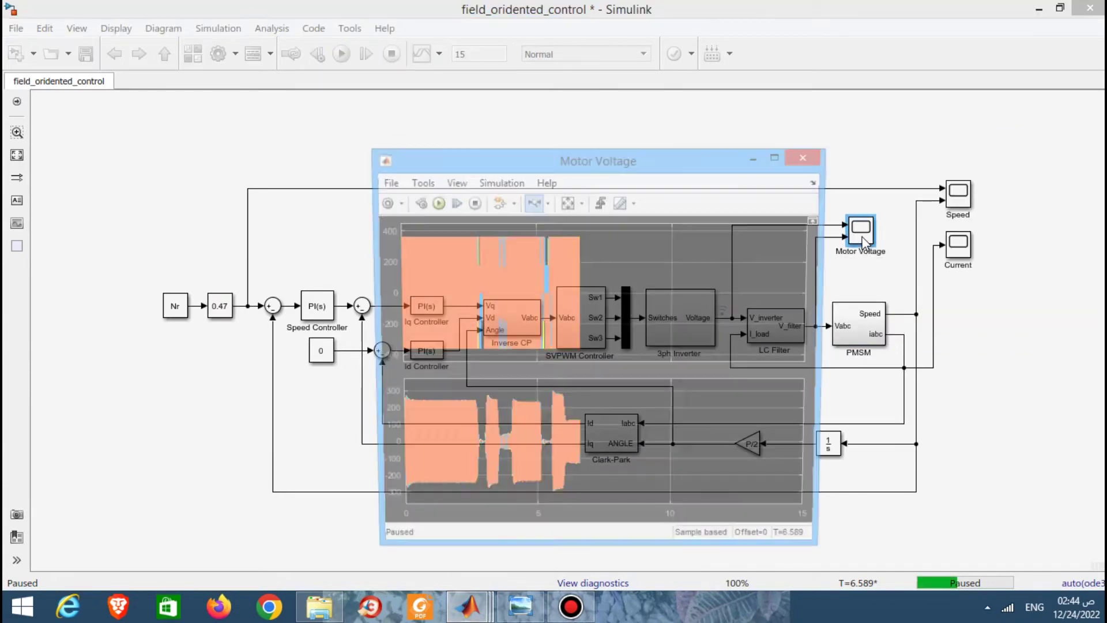
pyautogui.moveTo(659, 161); pyautogui.dragTo(354, 126)
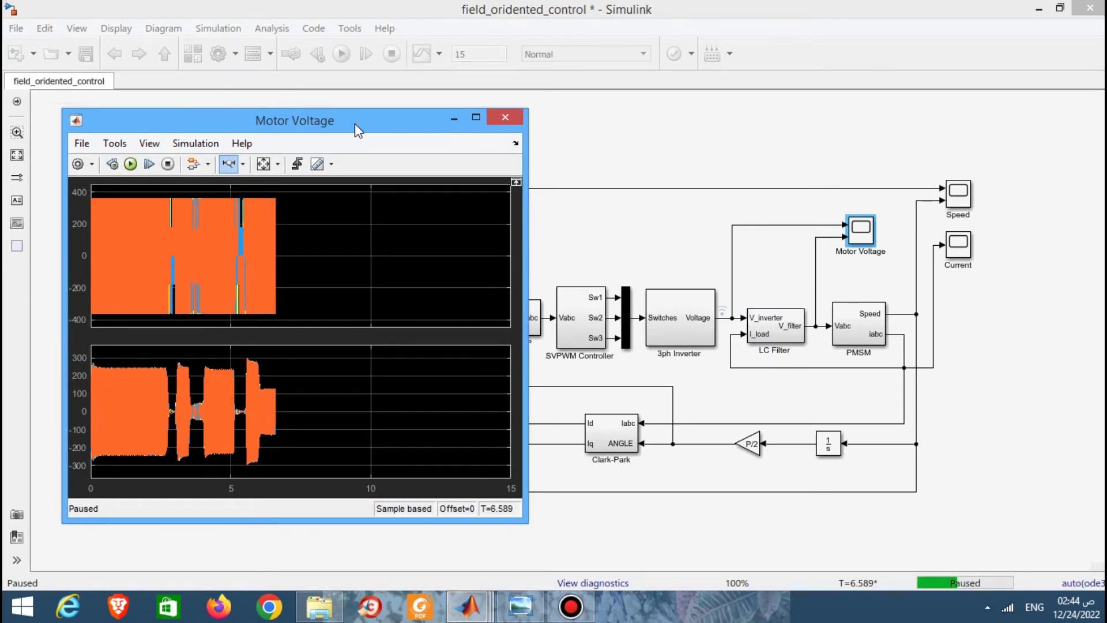
pyautogui.moveTo(355, 124); pyautogui.dragTo(486, 130)
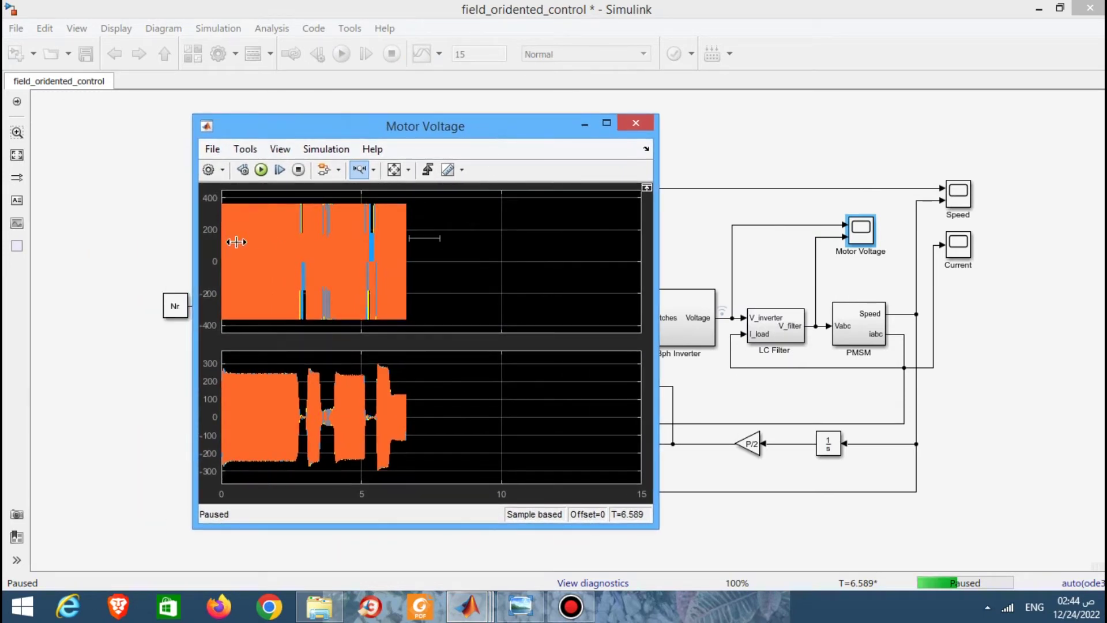
# Step: Zoom the voltage plots in stages, from the first 7.8 s down to about 3–4 s
pyautogui.moveTo(437, 239); pyautogui.dragTo(222, 242)
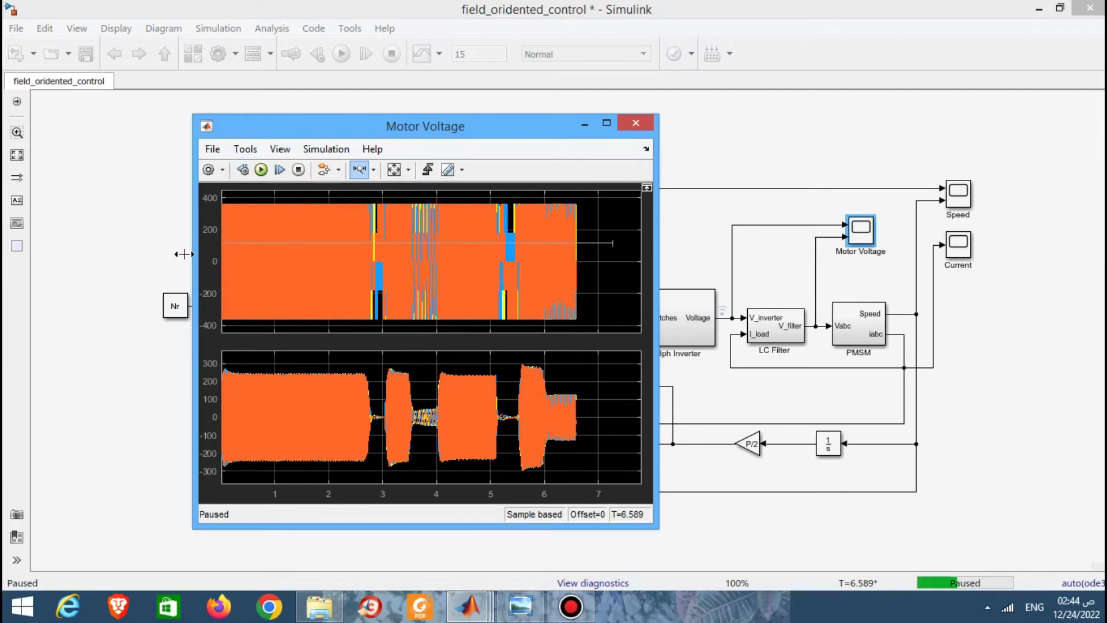
pyautogui.moveTo(613, 244); pyautogui.dragTo(185, 254)
pyautogui.moveTo(562, 249); pyautogui.dragTo(277, 250)
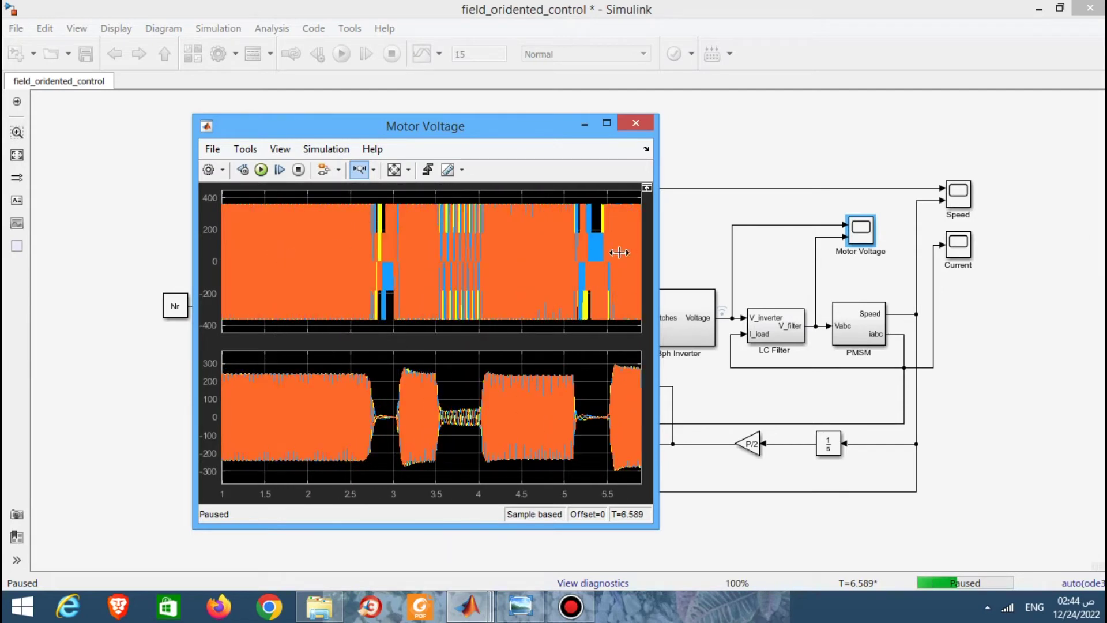
pyautogui.moveTo(618, 251); pyautogui.dragTo(345, 242)
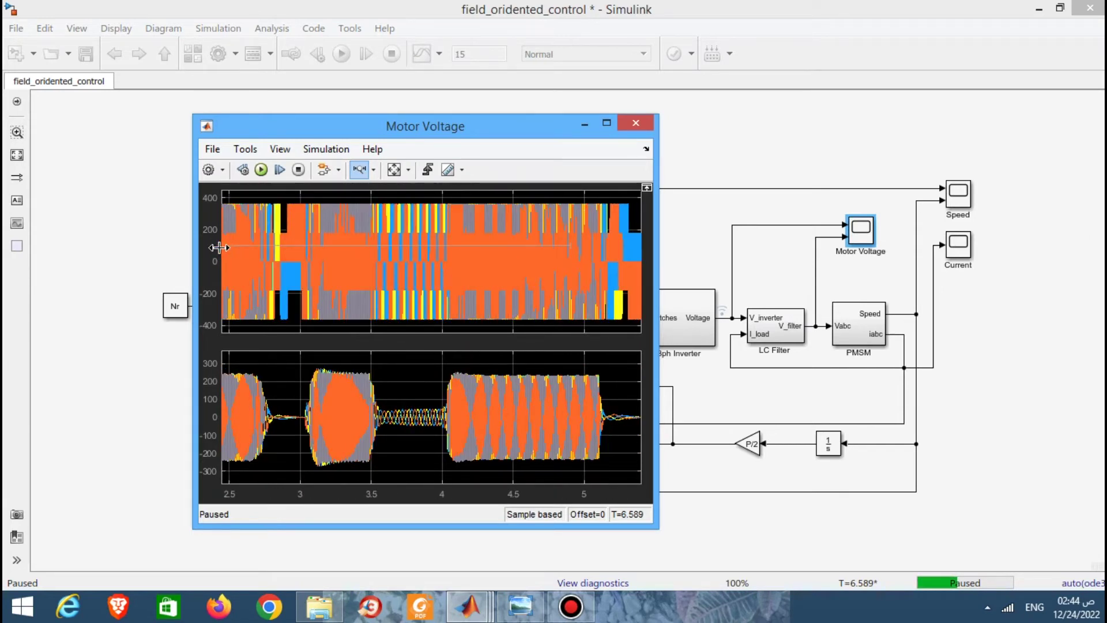
pyautogui.moveTo(531, 242); pyautogui.dragTo(208, 247)
pyautogui.moveTo(559, 252)
pyautogui.mouseDown()
pyautogui.moveTo(290, 242)
pyautogui.moveTo(589, 242)
pyautogui.mouseUp()
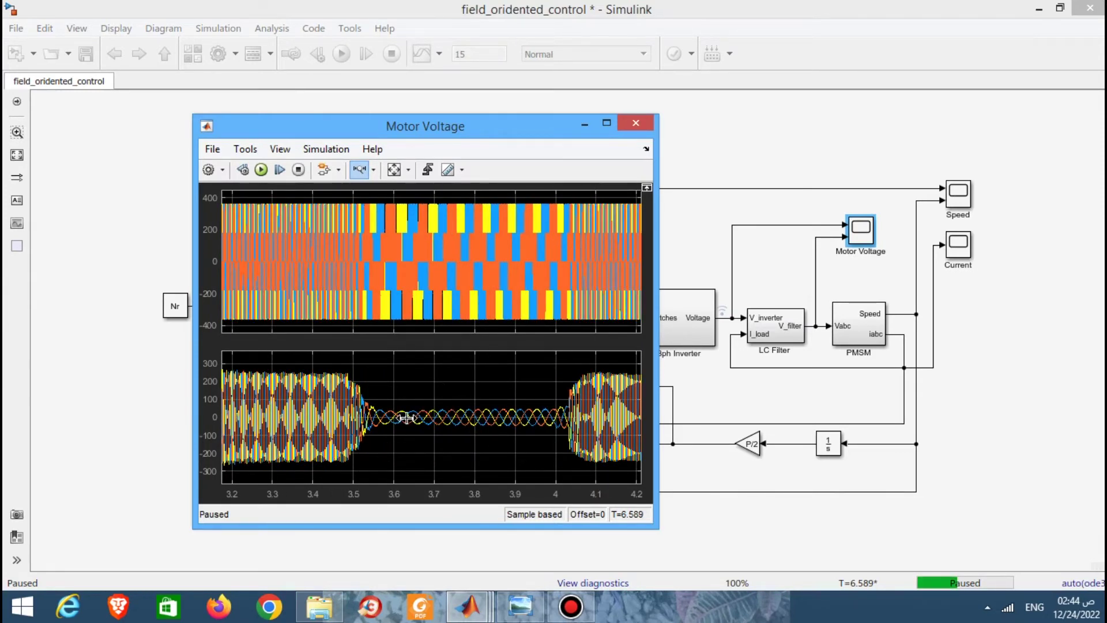
pyautogui.rightClick(803, 406)
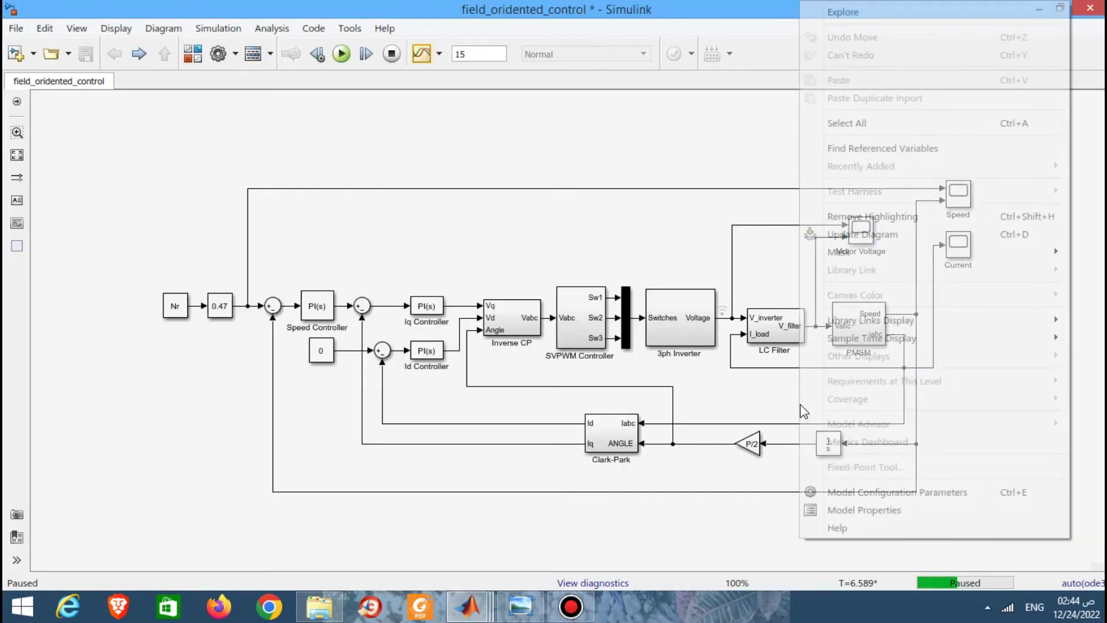
pyautogui.click(856, 511)
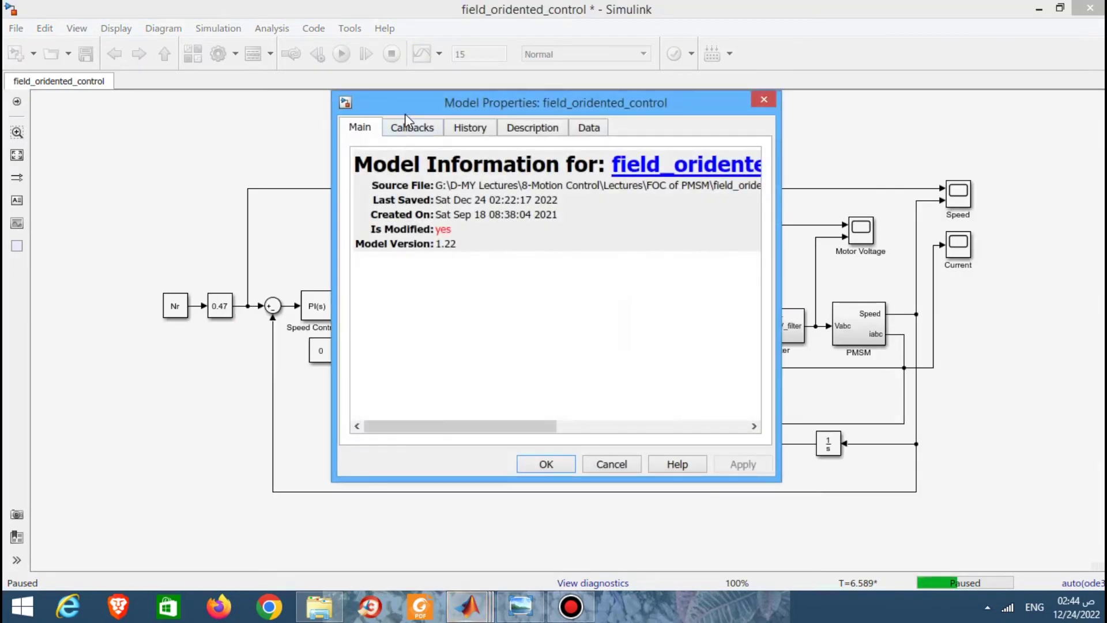
pyautogui.click(409, 127)
pyautogui.click(378, 184)
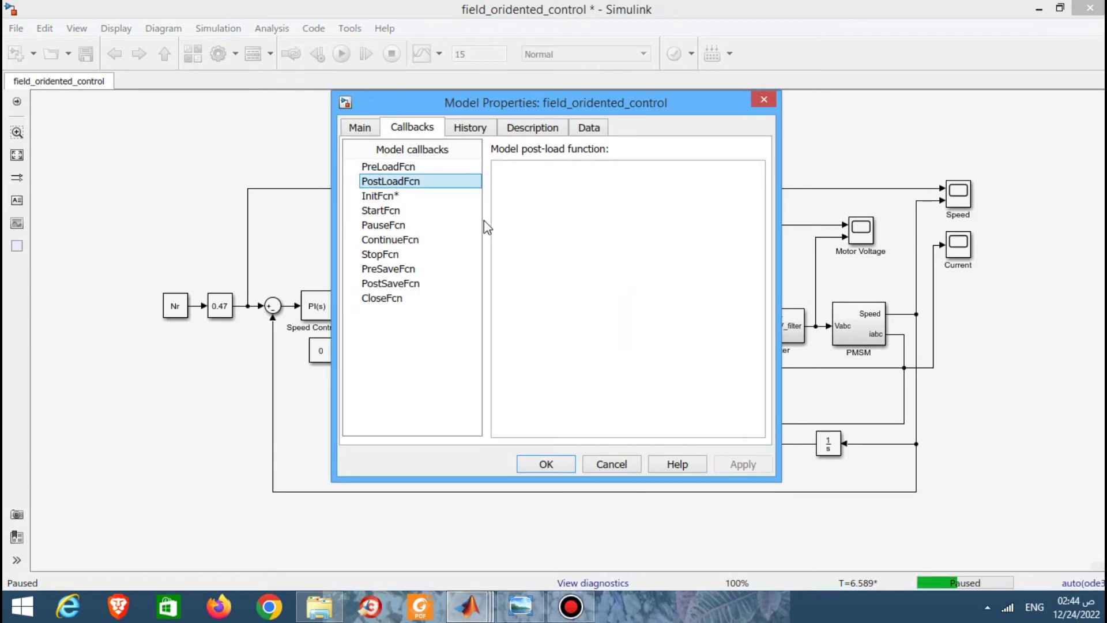
pyautogui.click(430, 197)
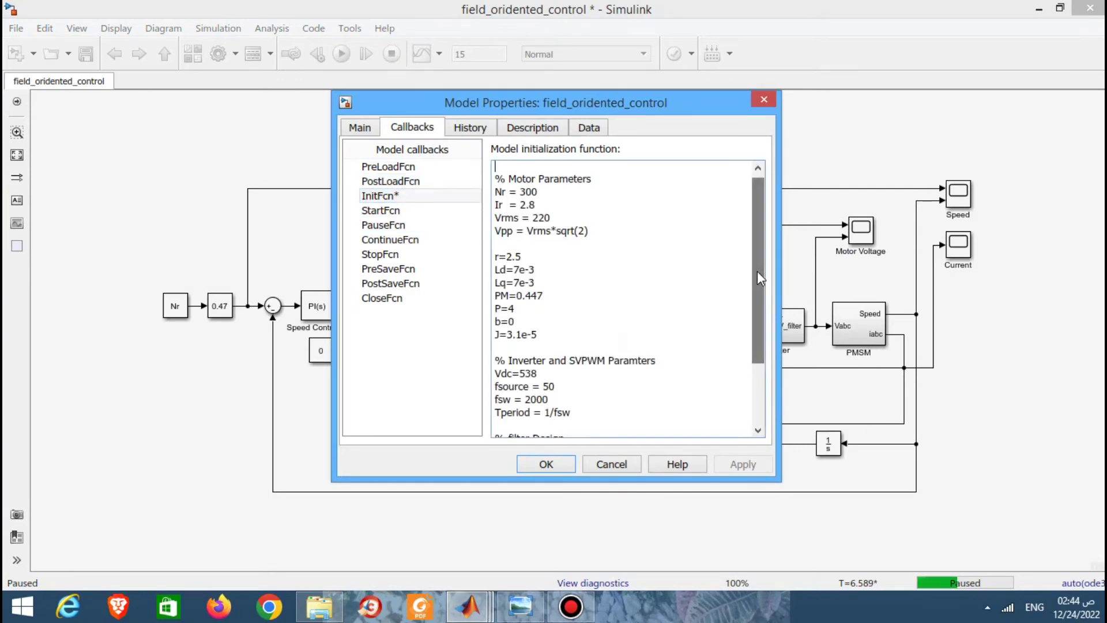
pyautogui.moveTo(757, 271); pyautogui.dragTo(757, 333)
pyautogui.moveTo(630, 395)
pyautogui.mouseDown()
pyautogui.moveTo(458, 383)
pyautogui.moveTo(437, 370)
pyautogui.mouseUp()
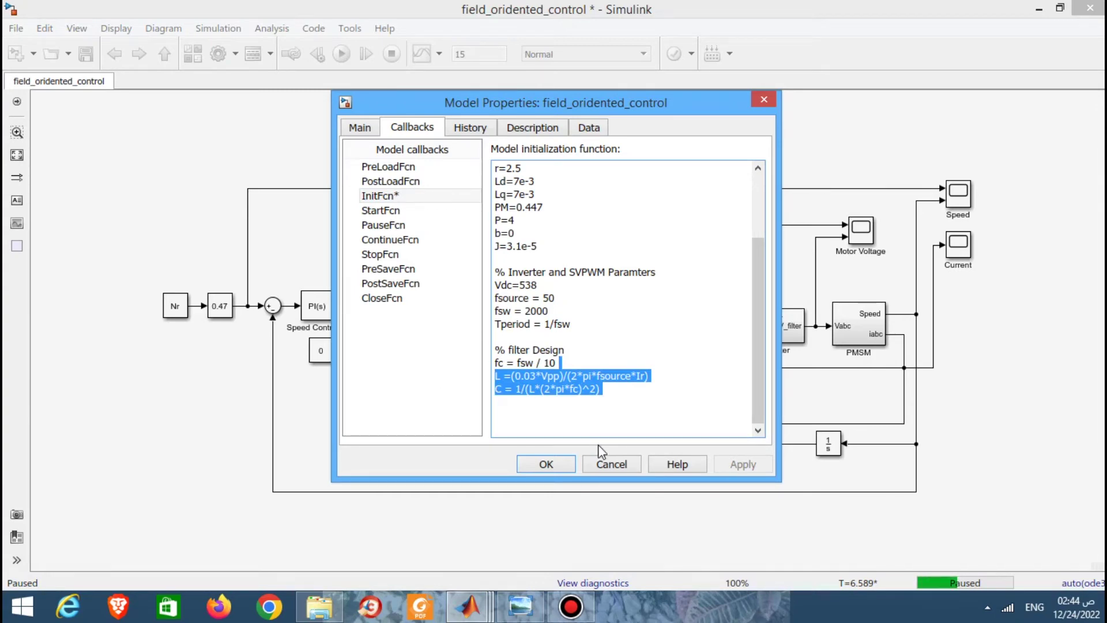
pyautogui.click(610, 463)
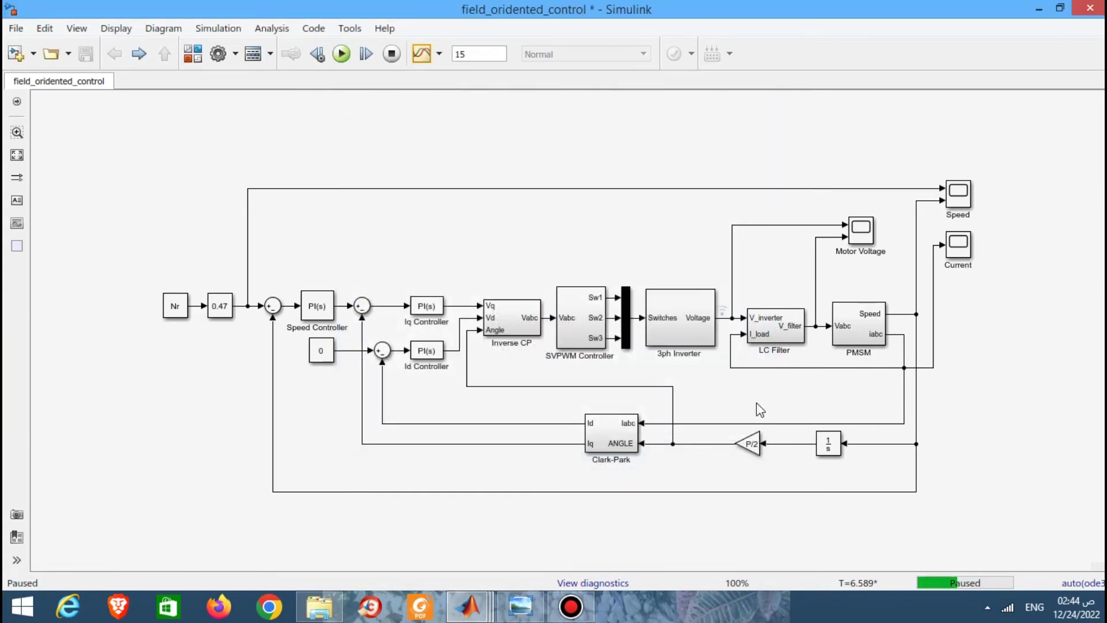
# Step: Look inside the PMSM block's Electric System subsystem, then return to the top-level model
pyautogui.click(871, 324)
pyautogui.doubleClick(871, 324)
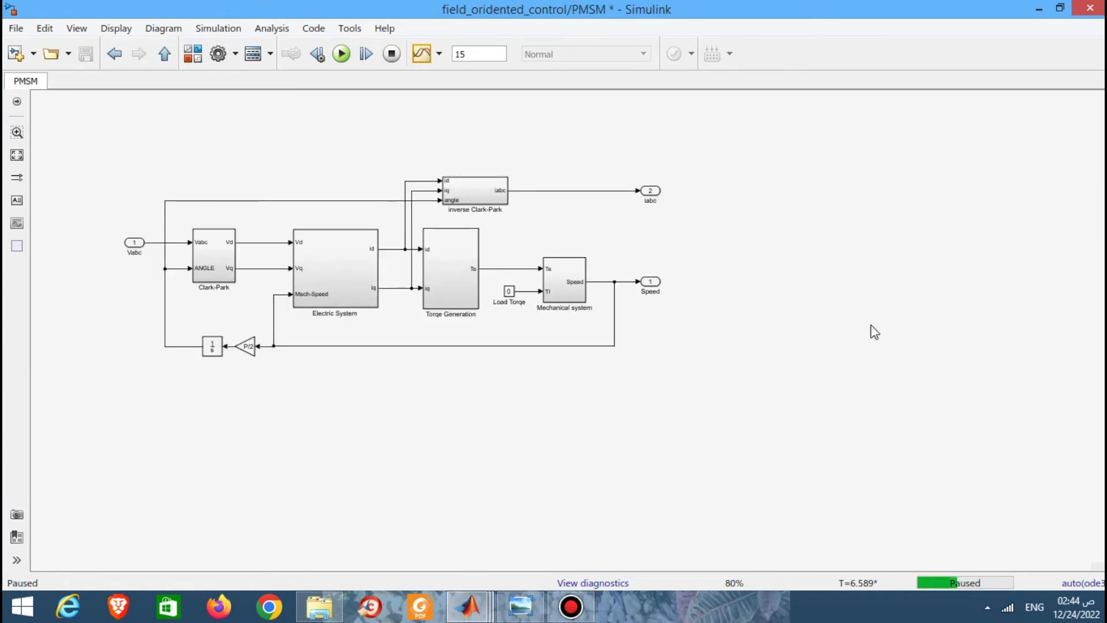
pyautogui.doubleClick(363, 299)
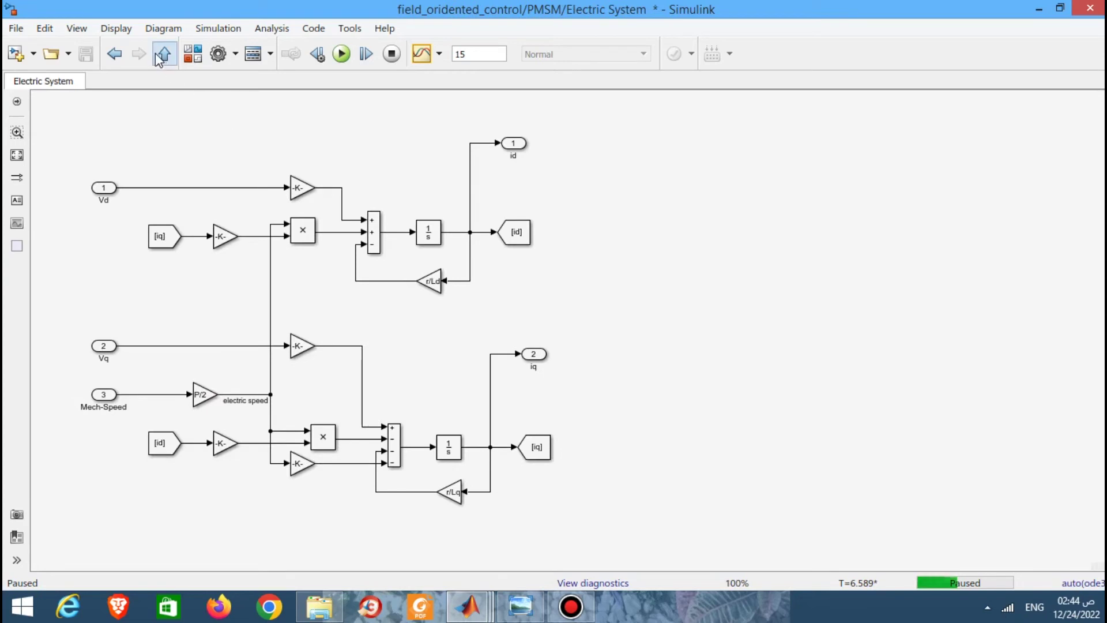
pyautogui.click(114, 54)
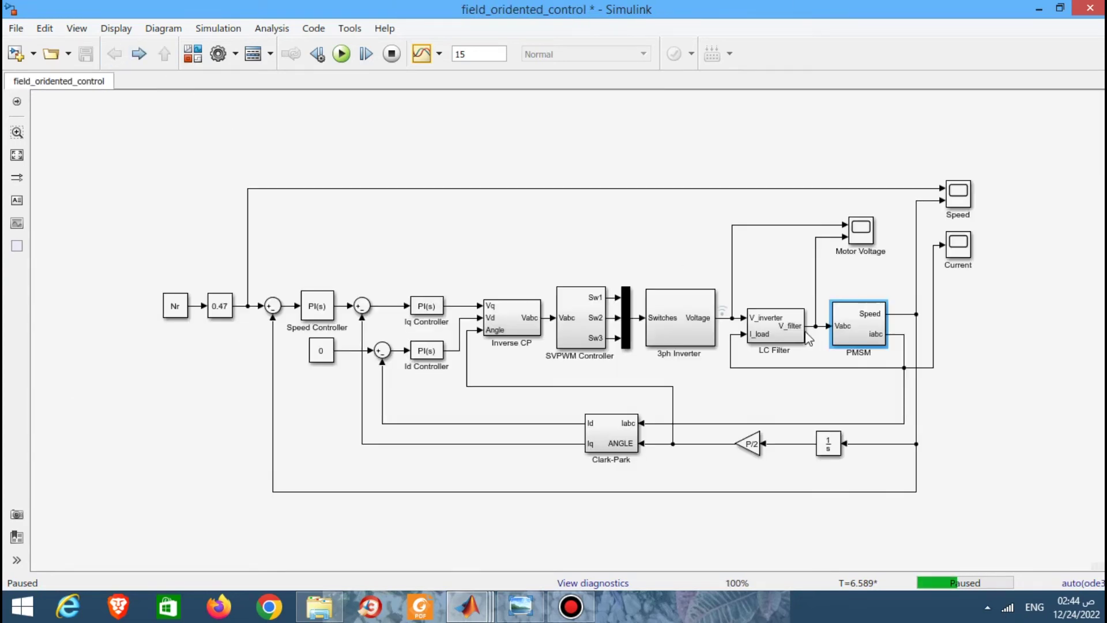
# Step: Inspect the LC Filter subsystem, stop the simulation, and return to the top-level diagram
pyautogui.doubleClick(792, 327)
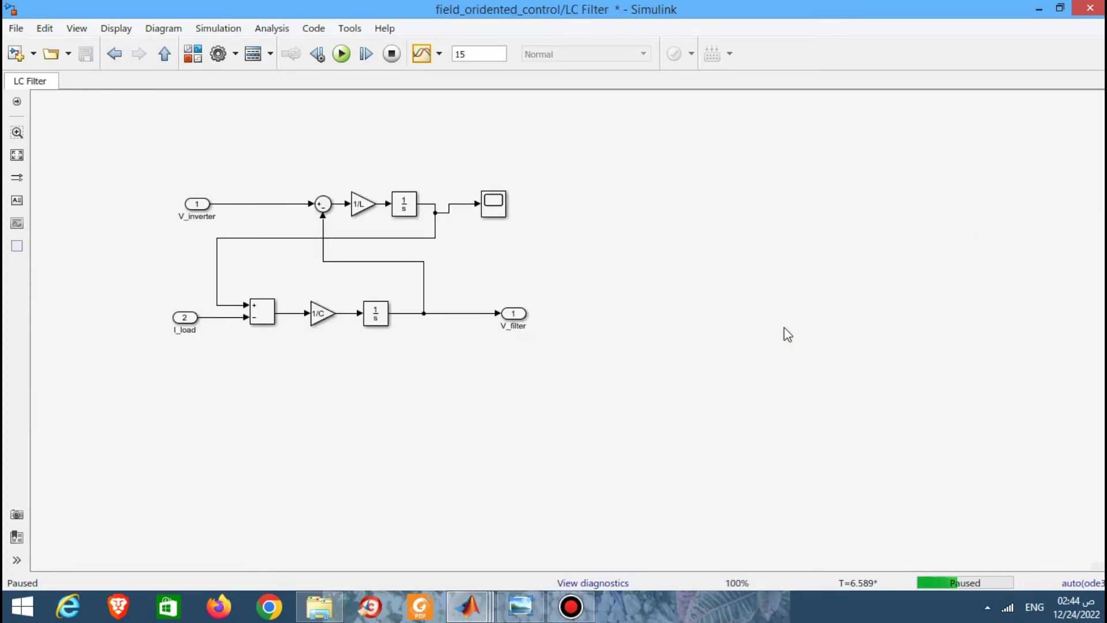
pyautogui.moveTo(499, 214); pyautogui.dragTo(498, 208)
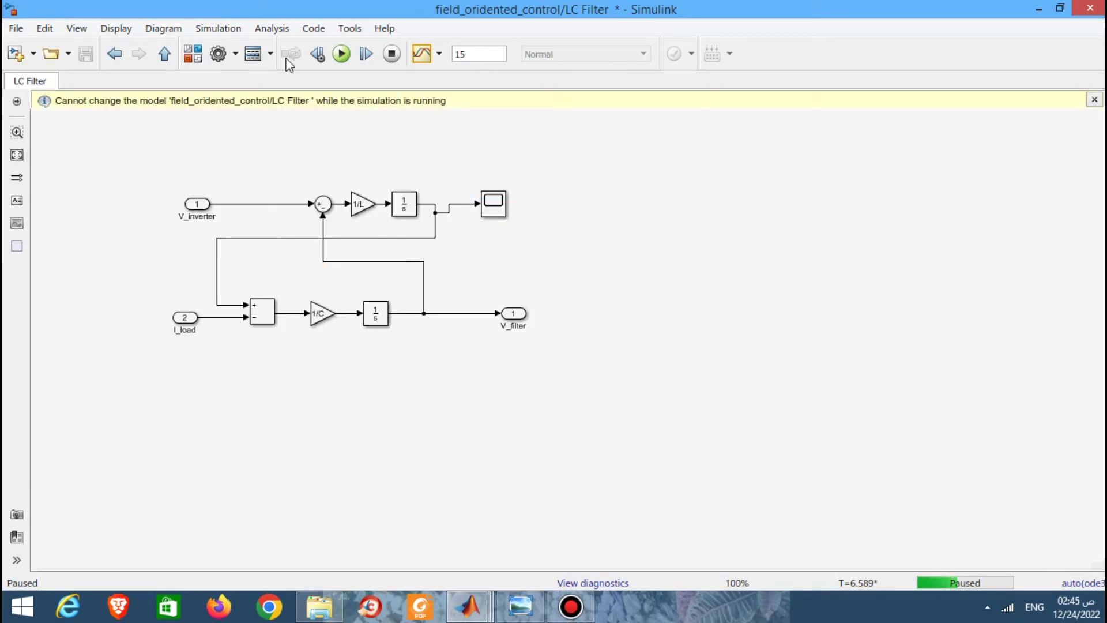
pyautogui.click(391, 55)
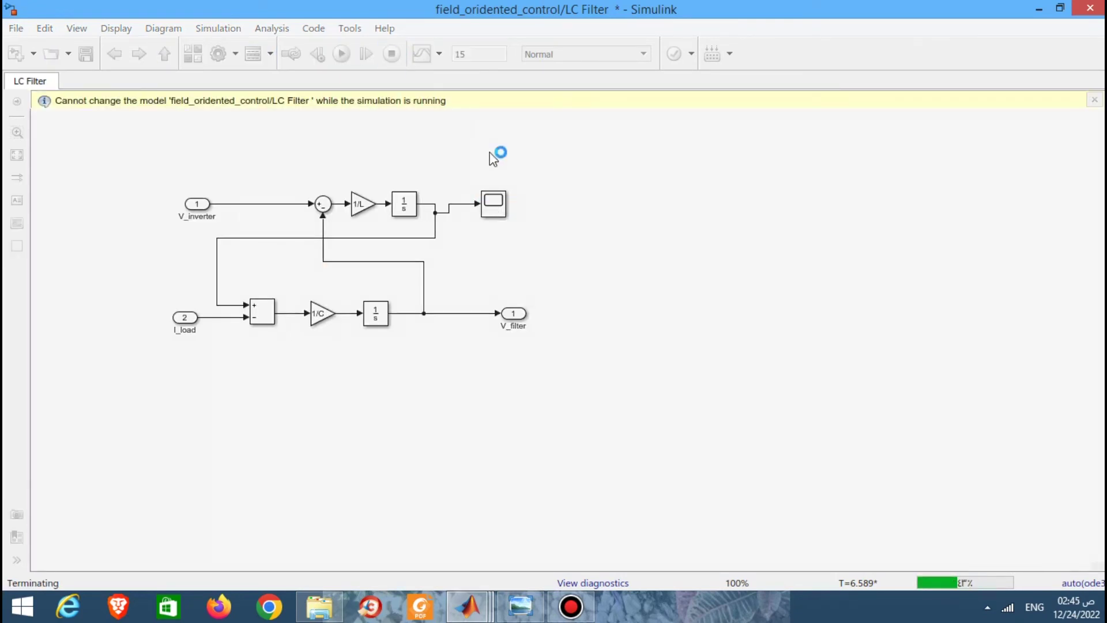
pyautogui.click(496, 212)
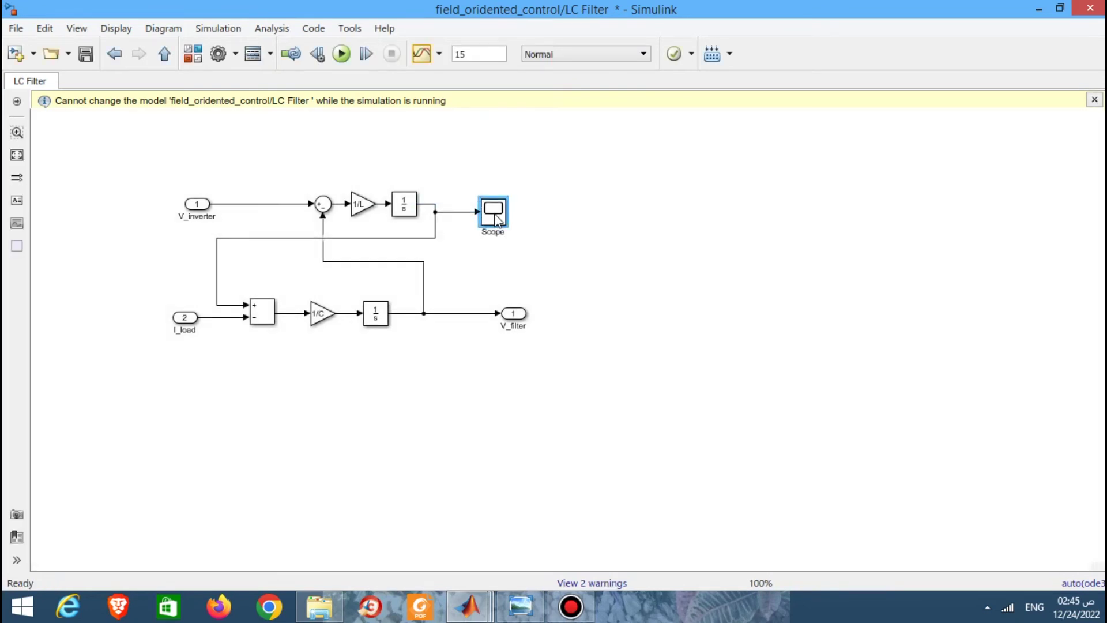
pyautogui.click(115, 55)
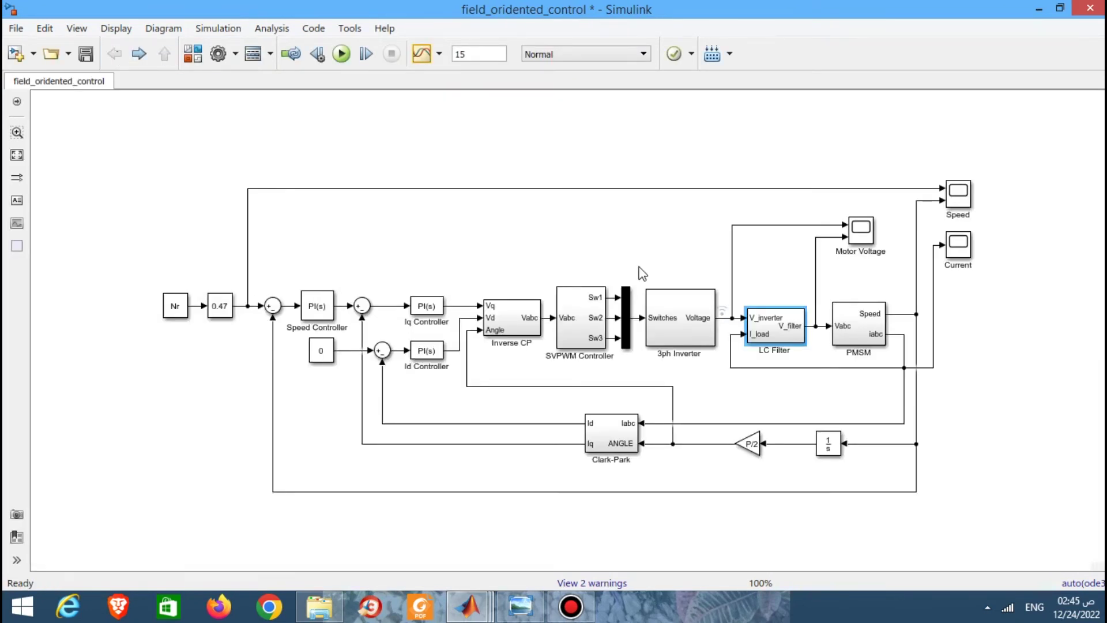
pyautogui.doubleClick(660, 314)
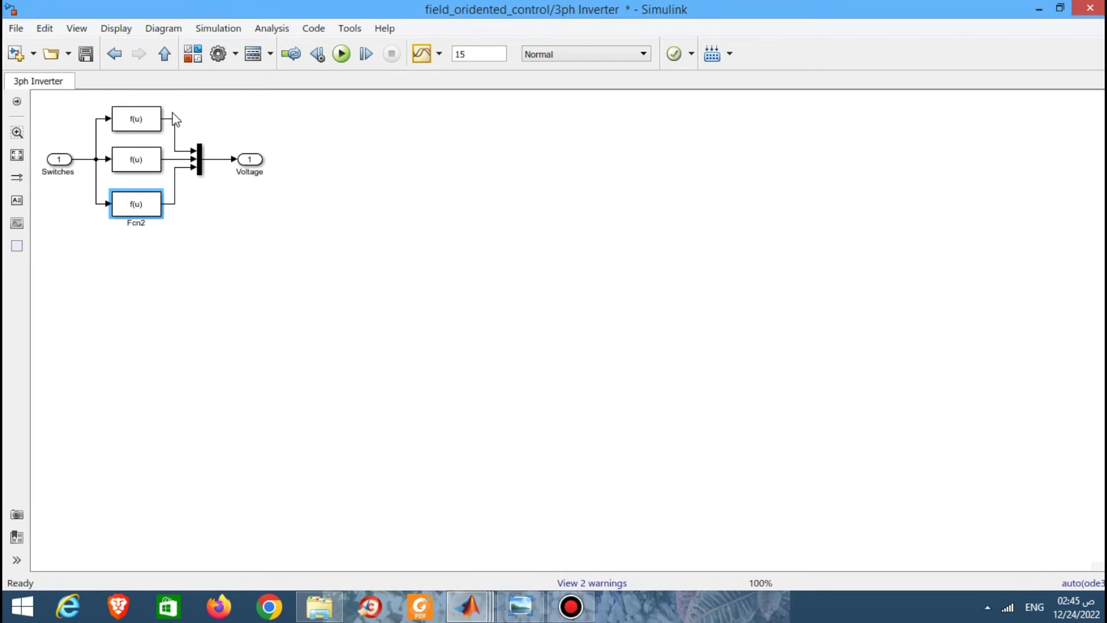
pyautogui.click(117, 54)
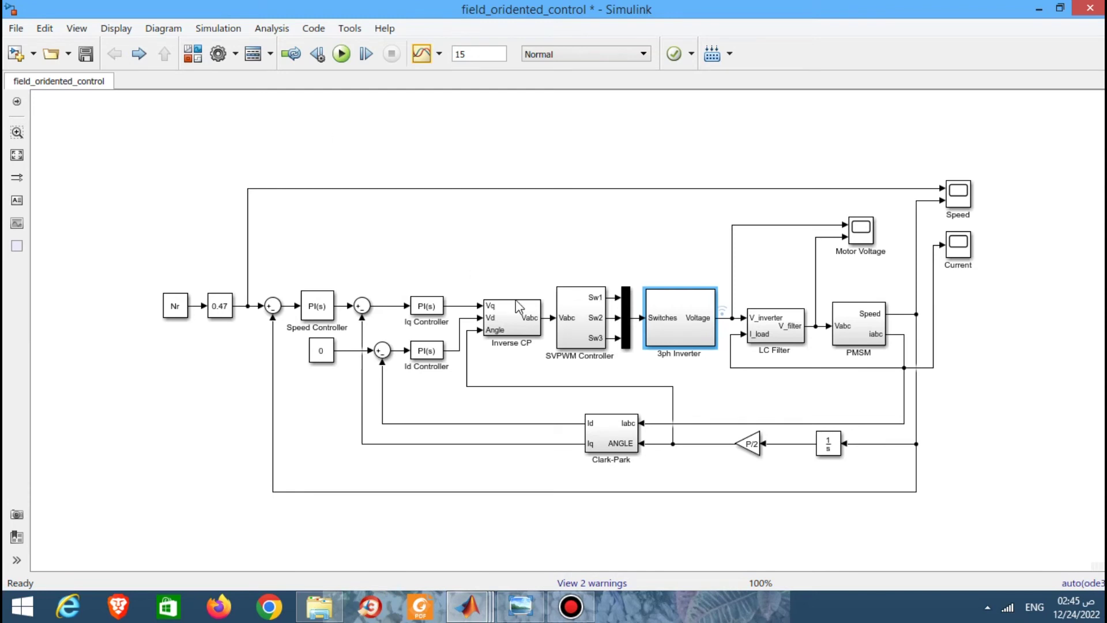
pyautogui.click(575, 317)
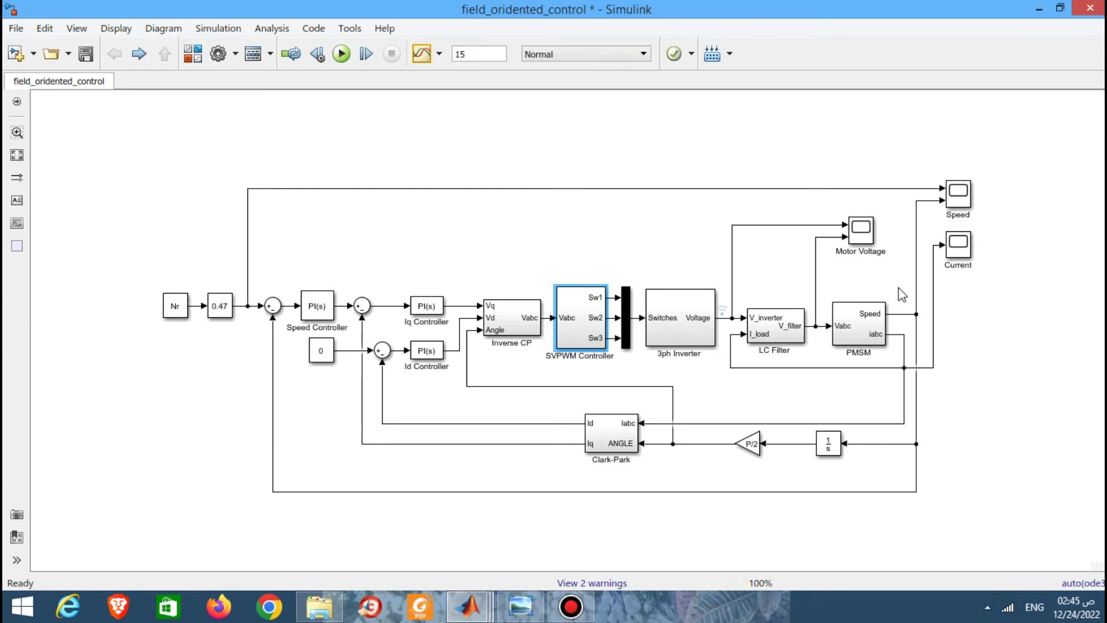
# Step: Open the Current scope and zoom the three-phase currents to about 4.72–4.75 s
pyautogui.doubleClick(962, 256)
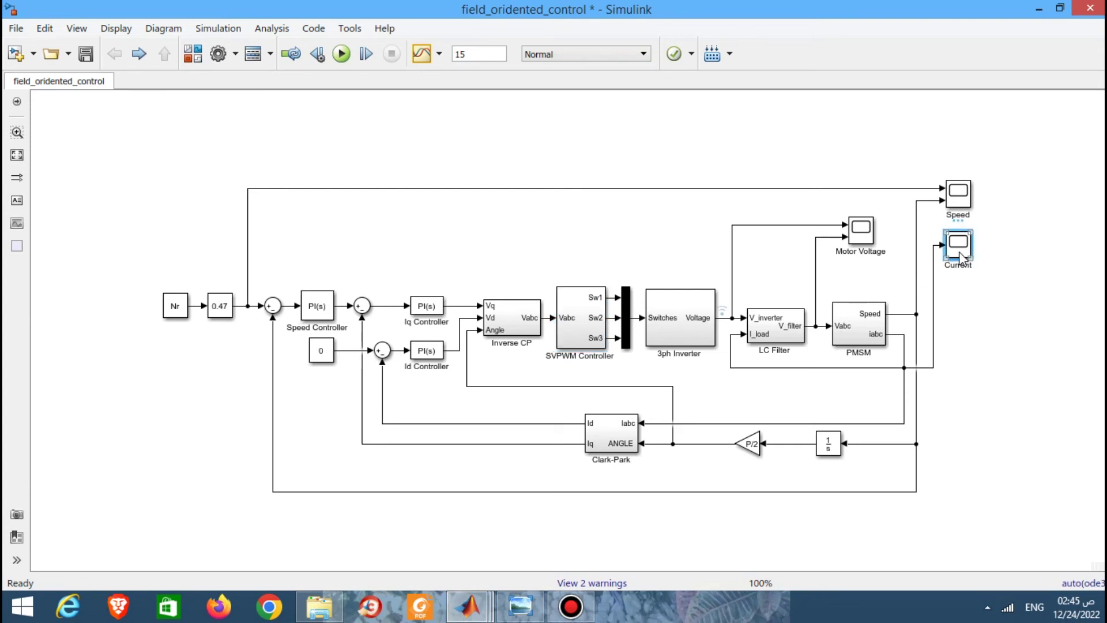
pyautogui.moveTo(597, 251); pyautogui.dragTo(369, 238)
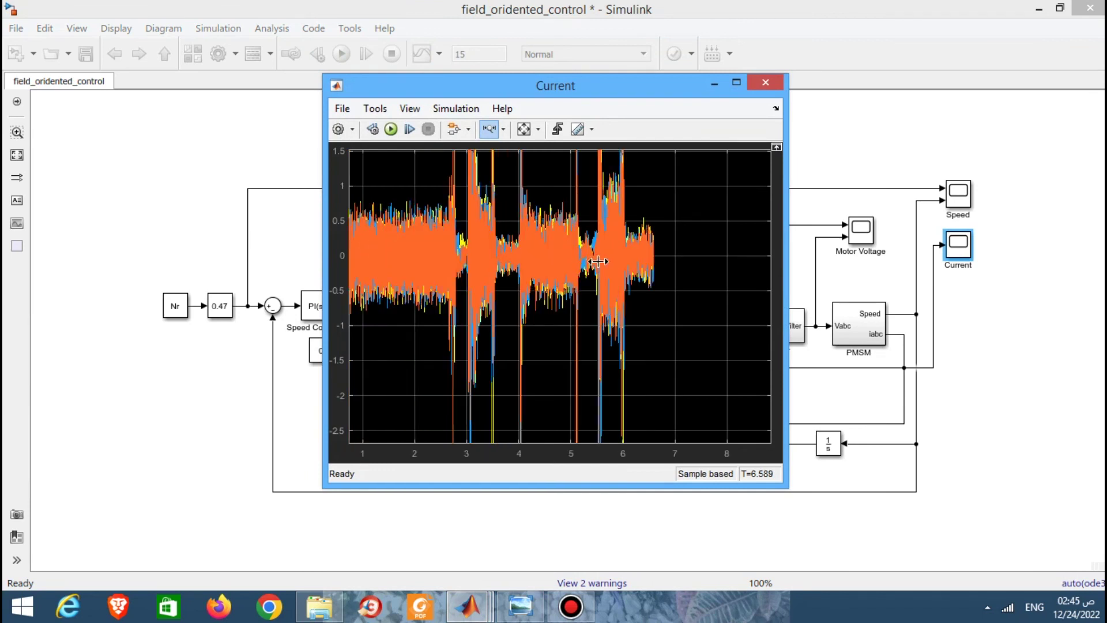
pyautogui.click(439, 256)
pyautogui.click(509, 234)
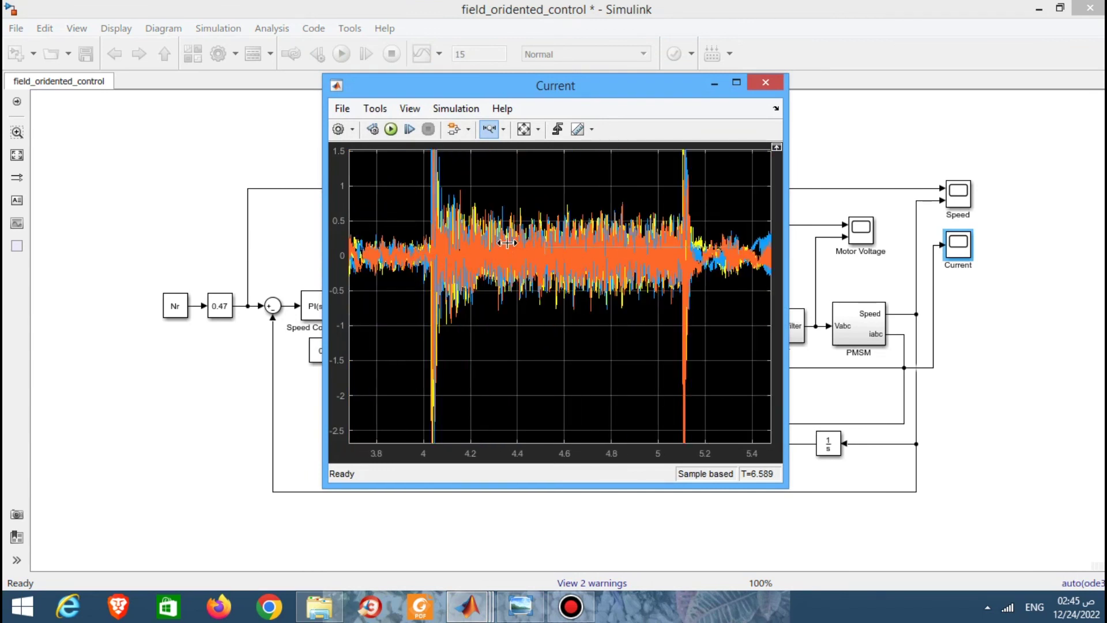
pyautogui.click(503, 241)
pyautogui.click(472, 251)
pyautogui.click(425, 247)
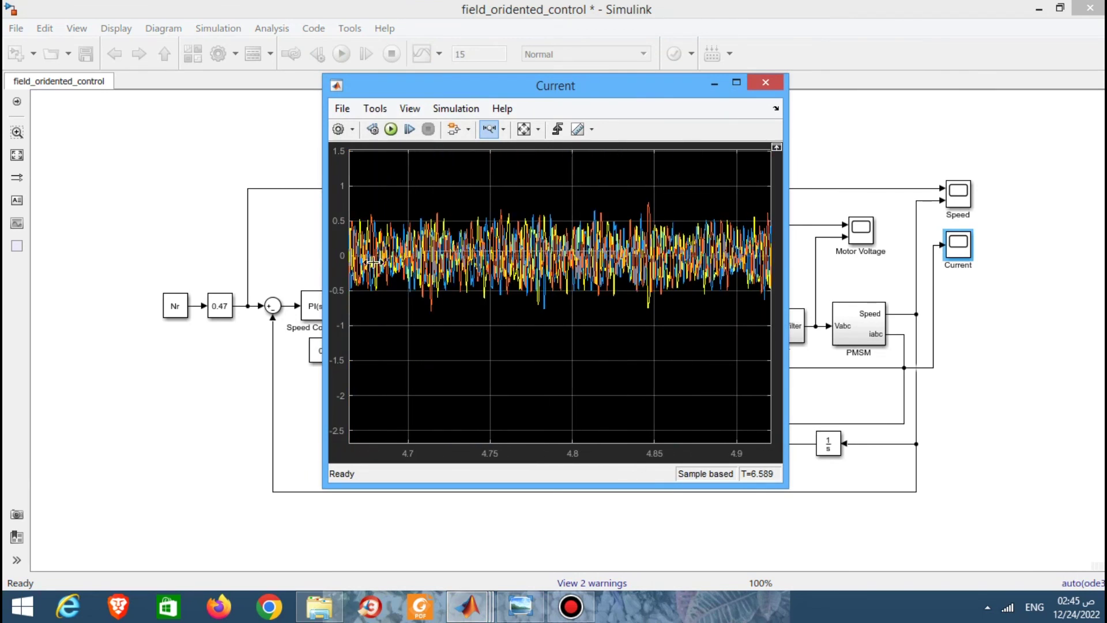
pyautogui.click(430, 250)
pyautogui.click(430, 250)
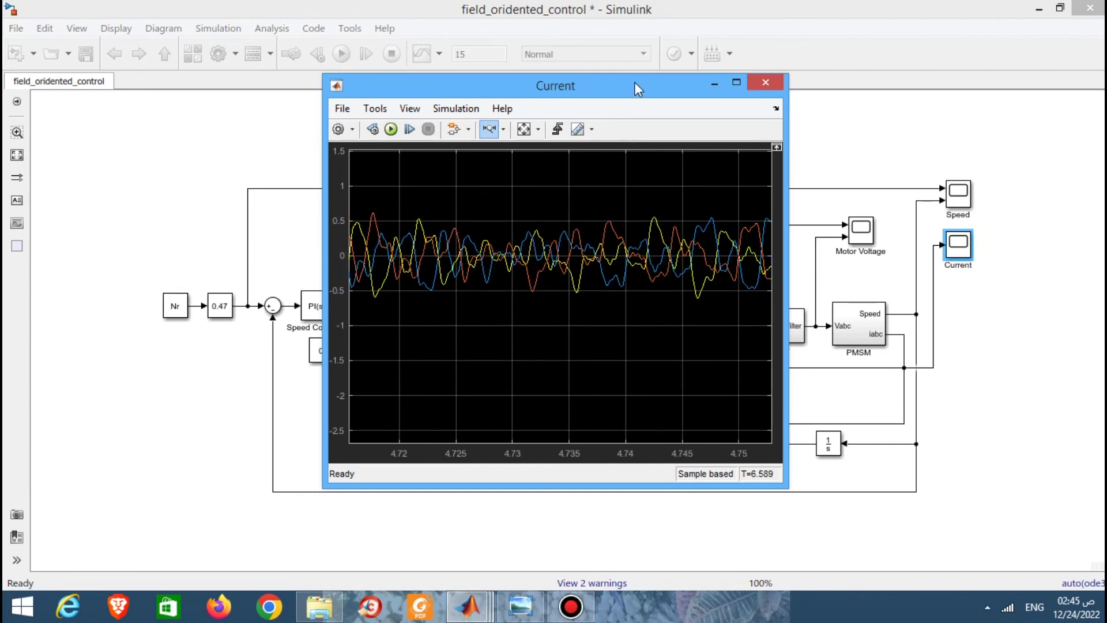
# Step: Move the Current scope window aside, close it, and open the Speed scope
pyautogui.moveTo(634, 82); pyautogui.dragTo(444, 198)
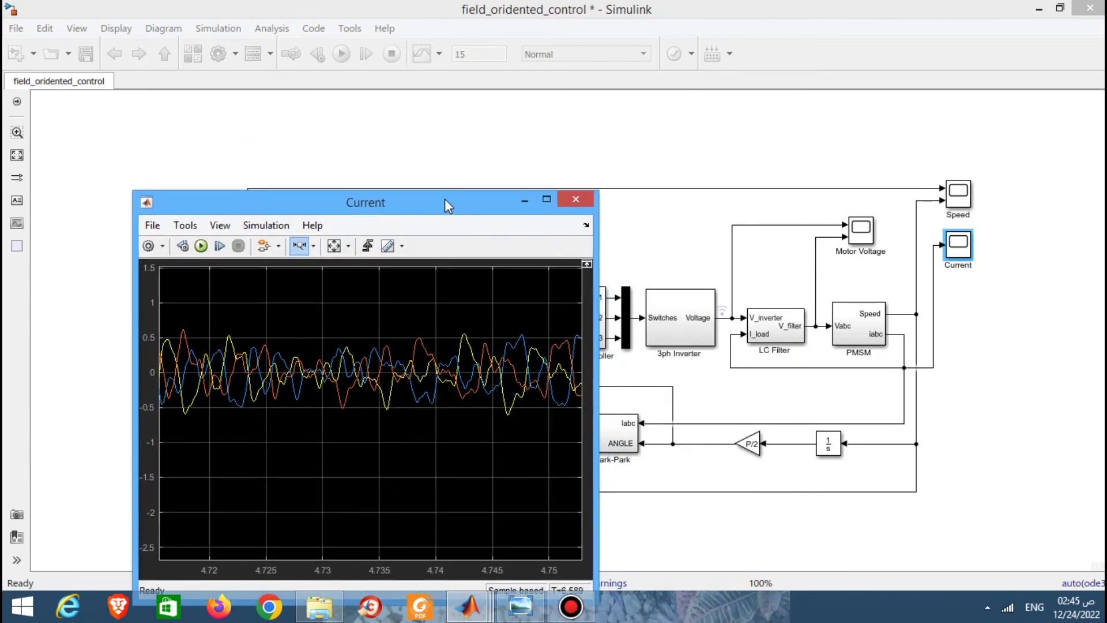
pyautogui.click(577, 200)
pyautogui.doubleClick(958, 192)
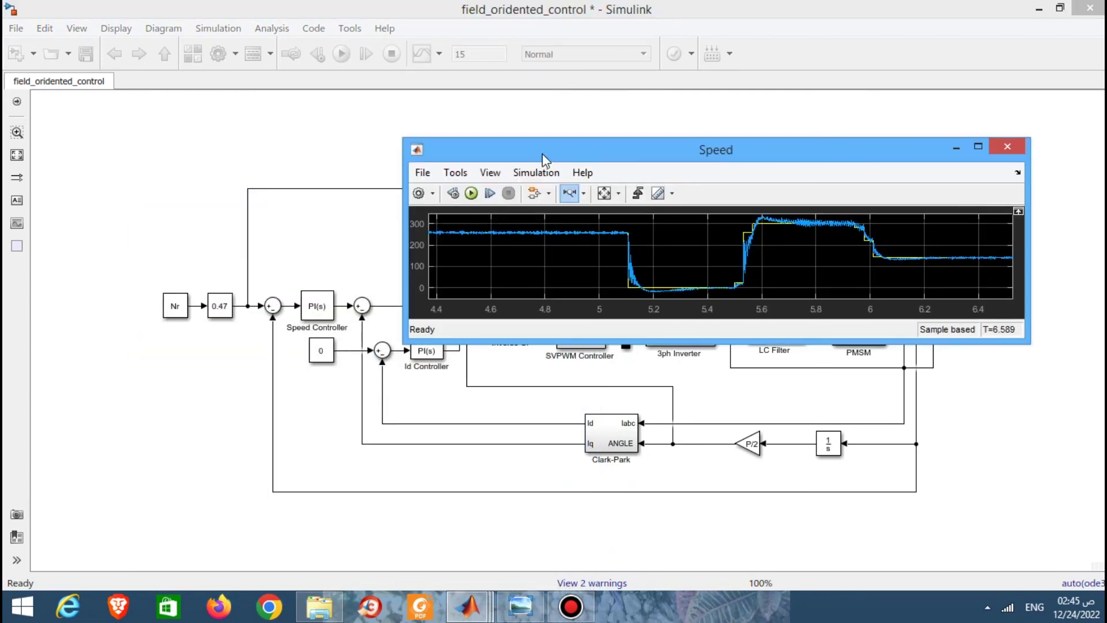
# Step: Bring the top-level field_oridented_control diagram in front of the Speed scope window
pyautogui.click(392, 56)
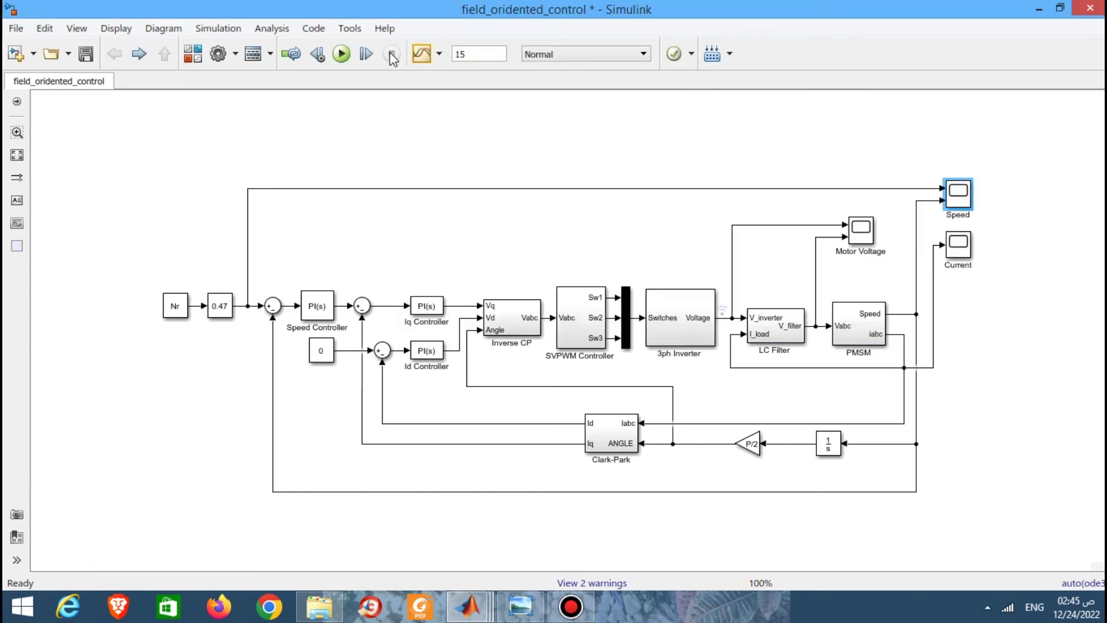